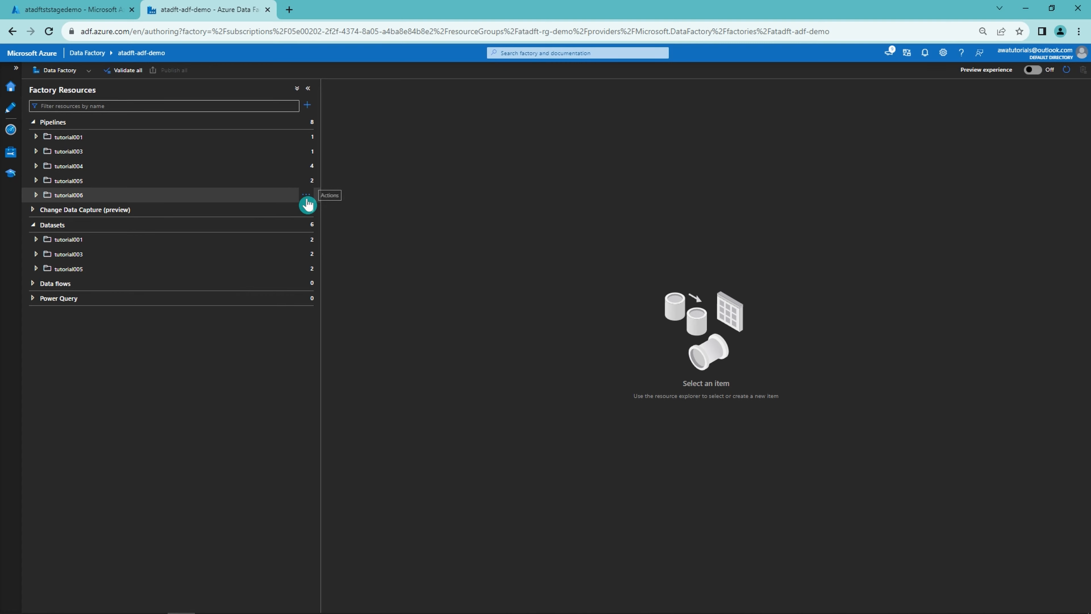
# Create a pipeline in the tutorial006 pipelines folder and name it pl_tutorial006_demo1_dynamic_binary_copy_from_blob_to_blob.
pyautogui.click(269, 210)
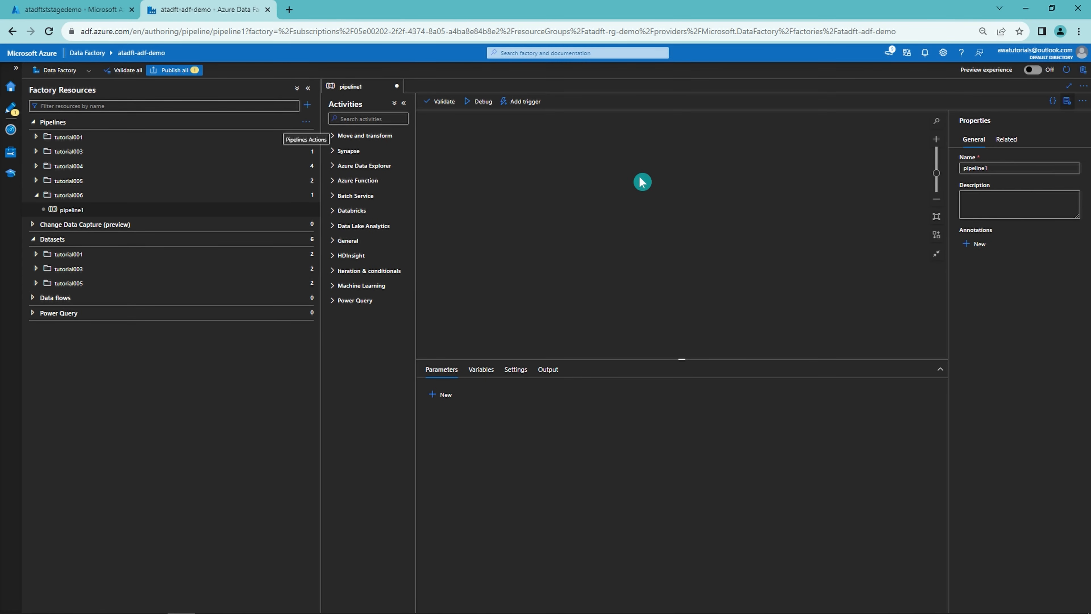
pyautogui.hotkey('ctrl', 'a')
pyautogui.write('pl_tutorial006_demo1_dynamic_binary_copy_from_blob_to_blob')
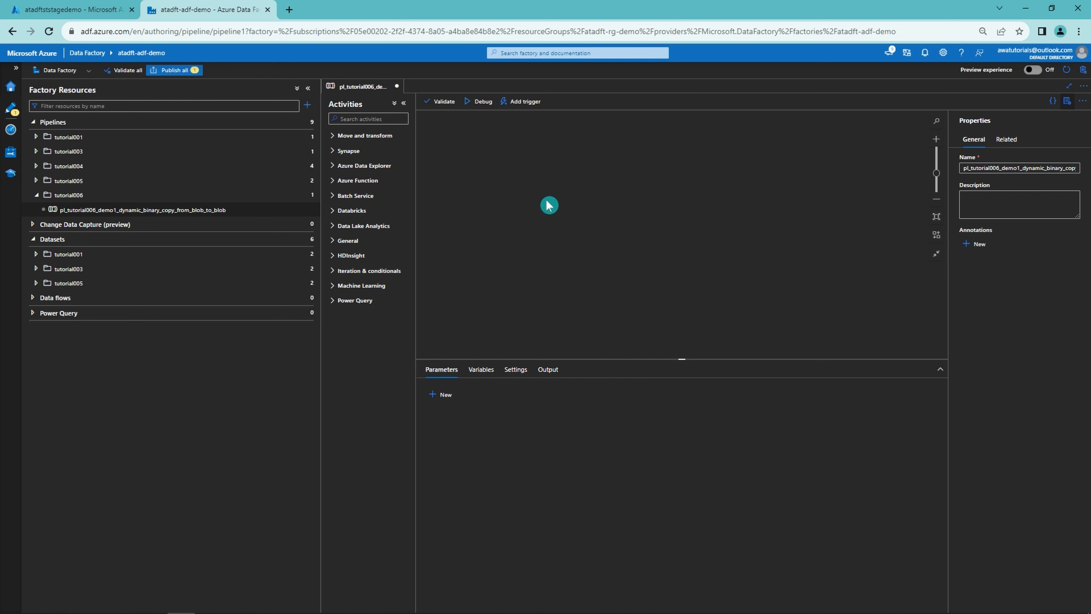
# Add a Copy data activity to the pipeline canvas and name it "Copy file from blob to blob".
pyautogui.click(358, 137)
pyautogui.moveTo(371, 151); pyautogui.dragTo(599, 217)
pyautogui.click(566, 391)
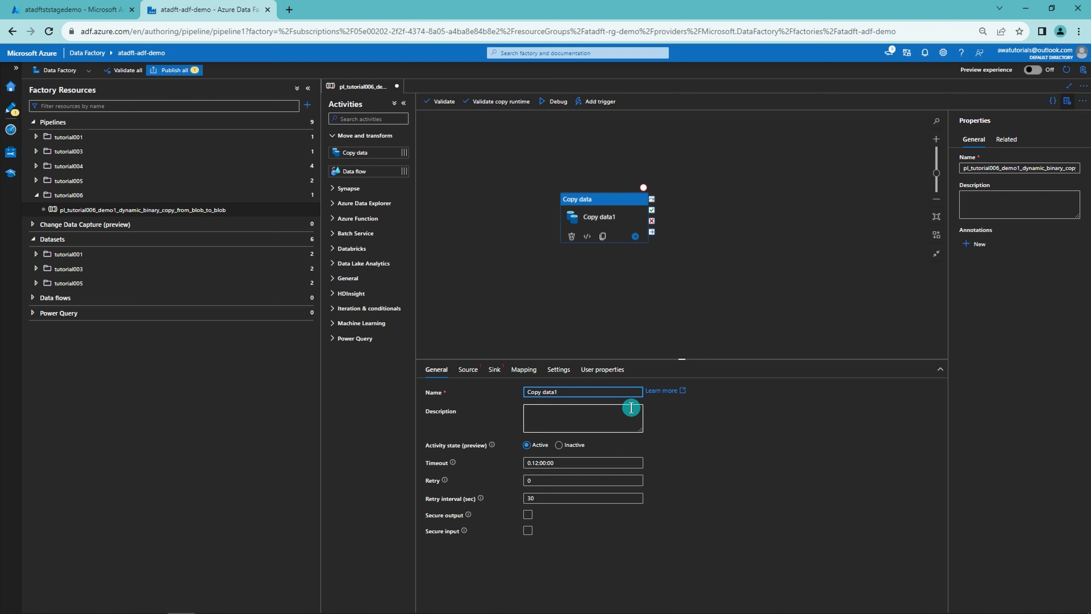
pyautogui.hotkey('ctrl', 'a')
pyautogui.hotkey('ctrl', 'v')
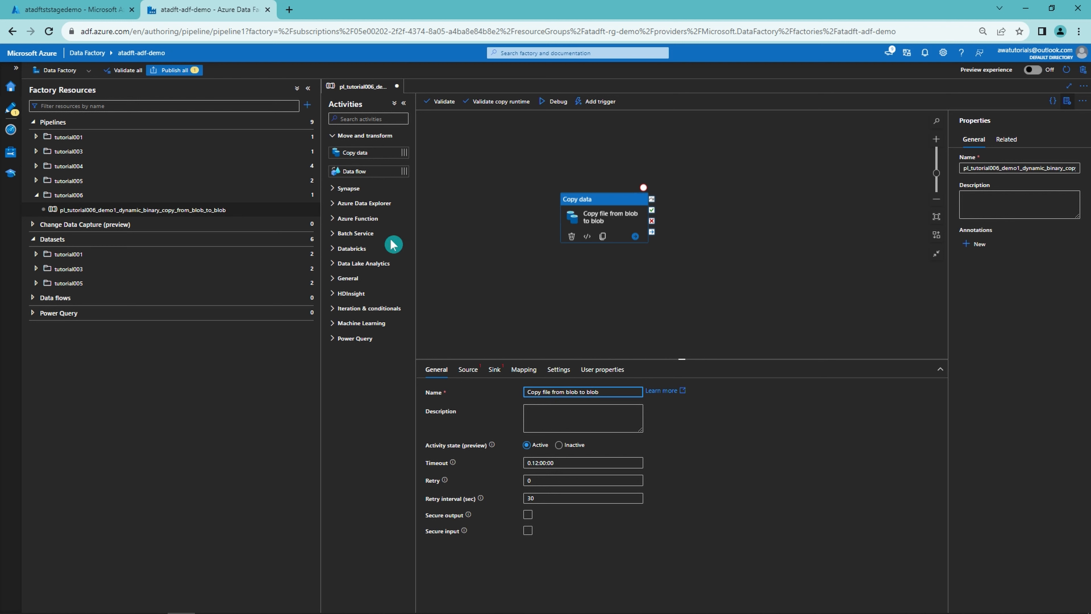
# Create a folder named tutorial006 under Datasets.
pyautogui.click(467, 369)
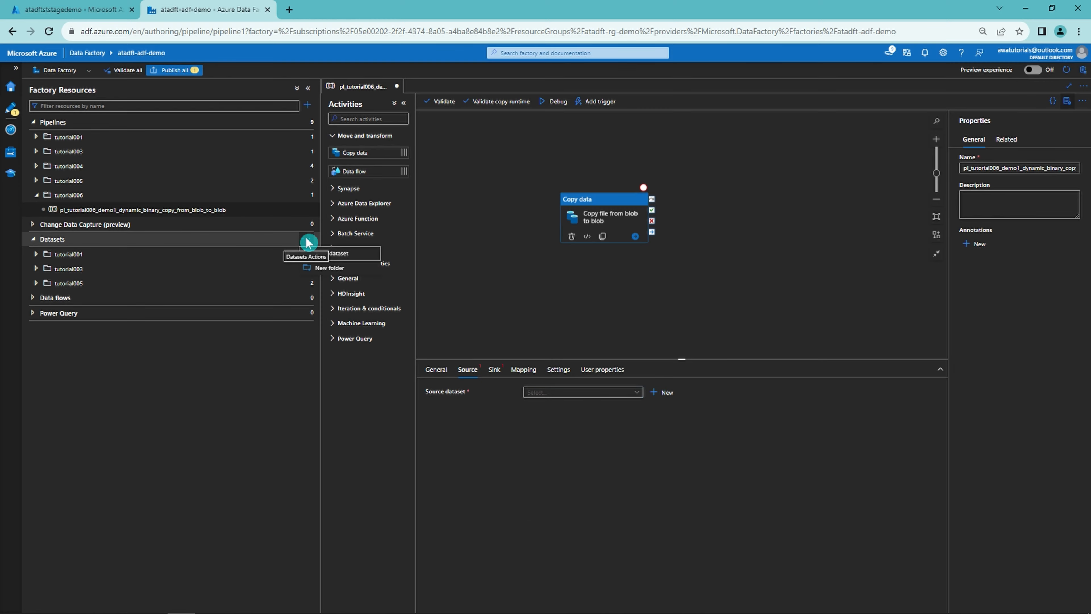
pyautogui.click(310, 239)
pyautogui.click(326, 268)
pyautogui.write('tutorial006')
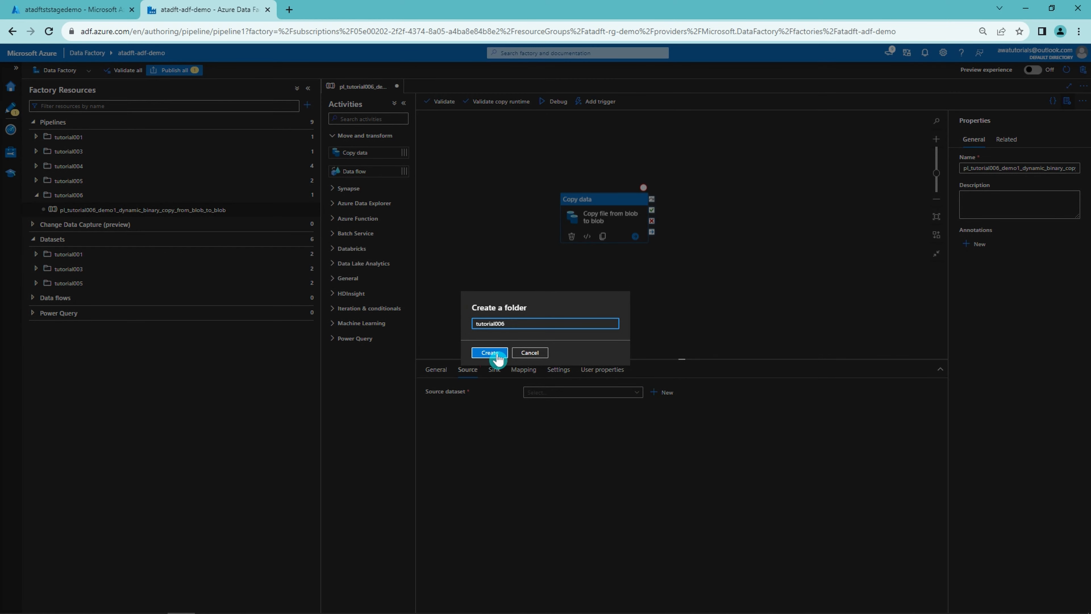
pyautogui.click(489, 353)
# Start a new dataset in the tutorial006 datasets folder, using Azure Blob Storage as data store and Binary as format.
pyautogui.click(305, 299)
pyautogui.click(286, 313)
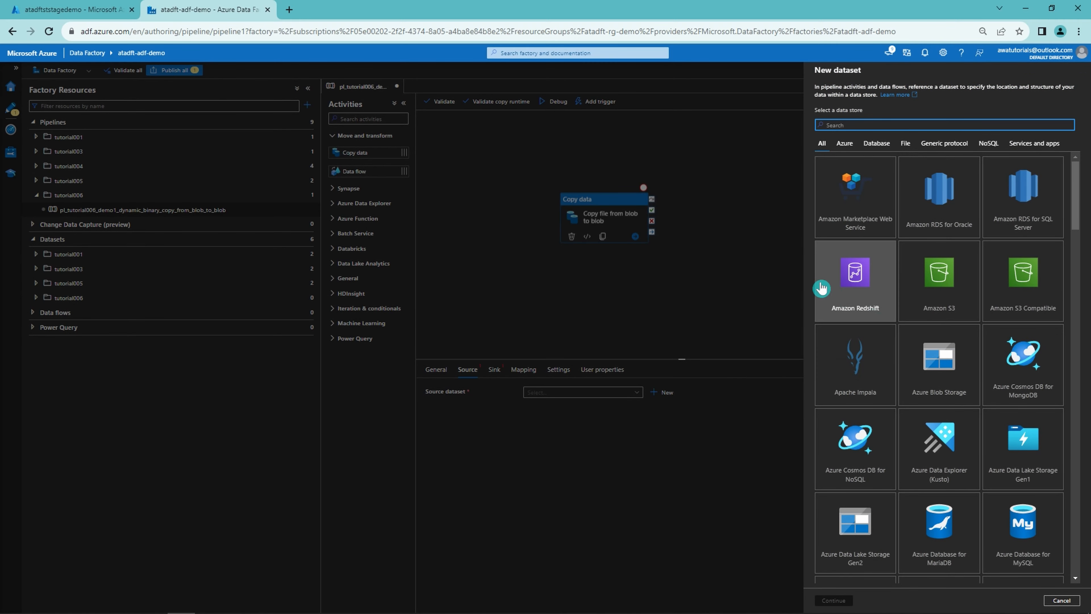
pyautogui.click(936, 363)
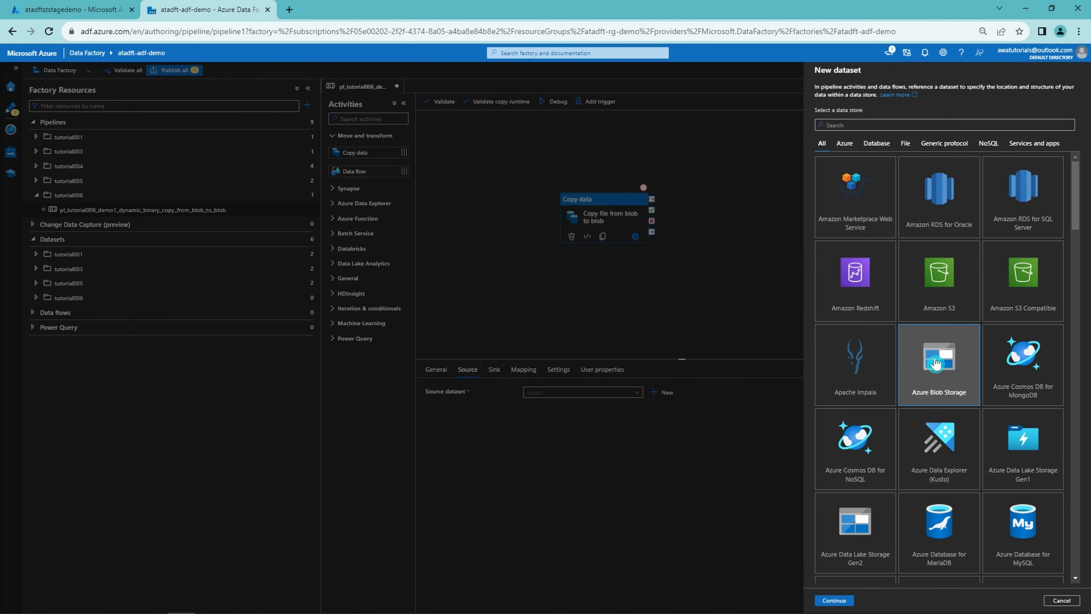
pyautogui.click(837, 601)
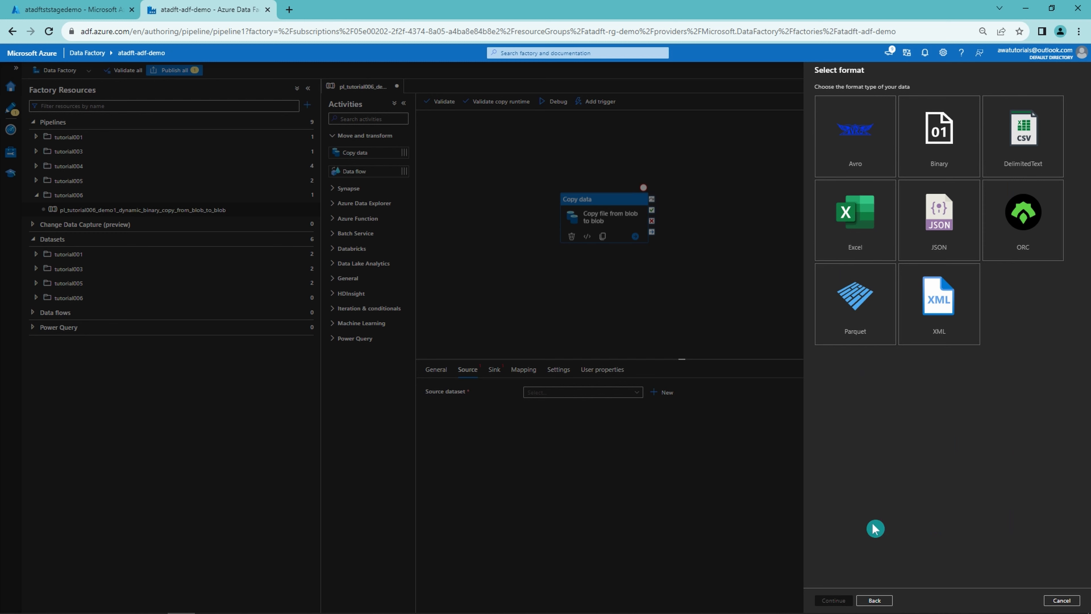
pyautogui.click(931, 150)
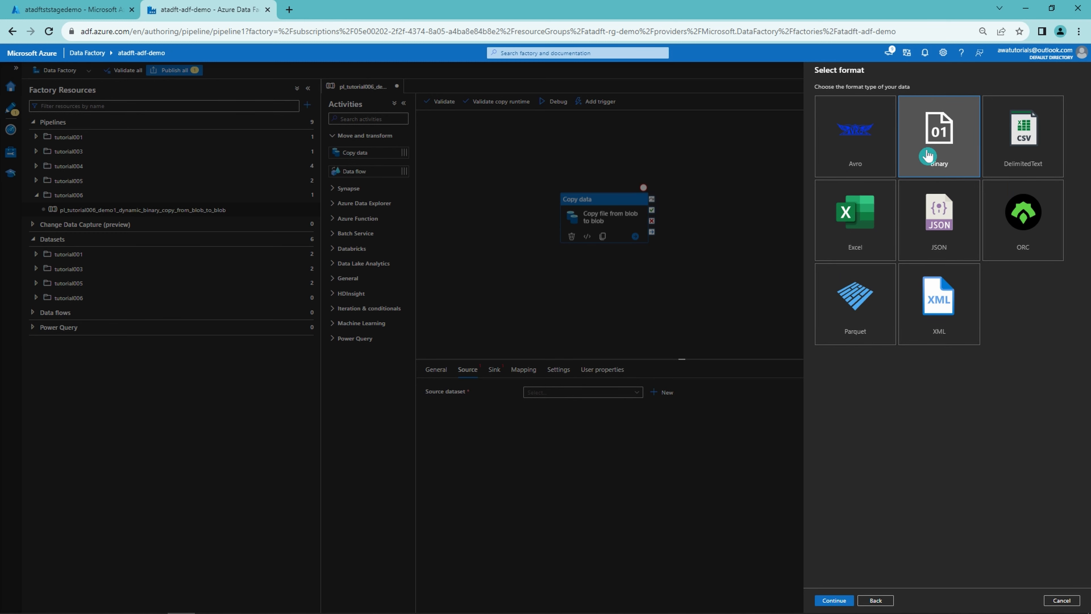
pyautogui.click(839, 600)
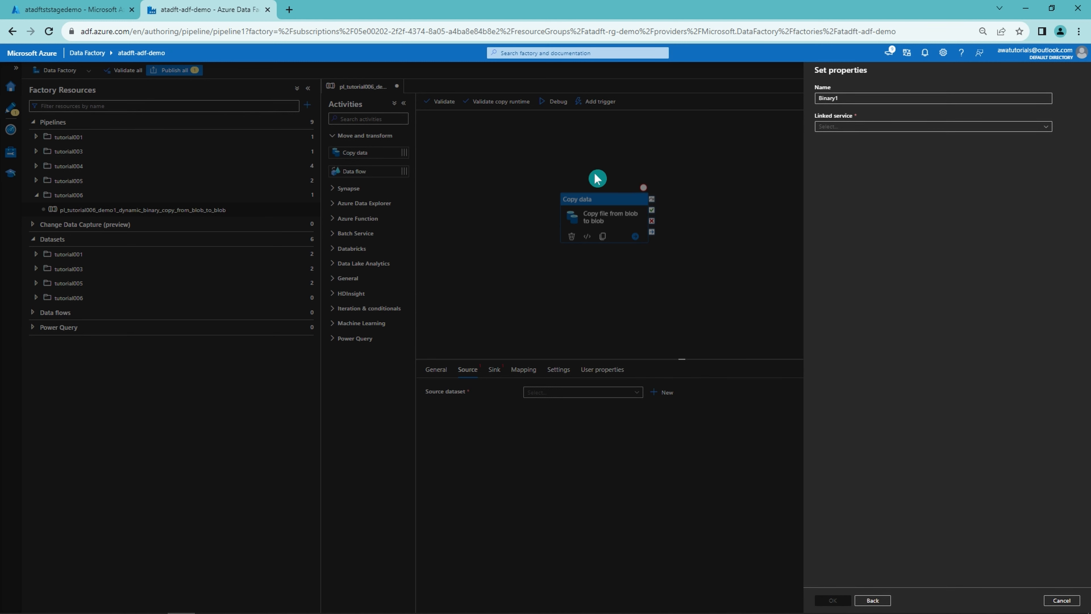
# Switch to the Azure portal and examine the storage account's tutorial006-source container and the text inside its file.txt.
pyautogui.click(96, 15)
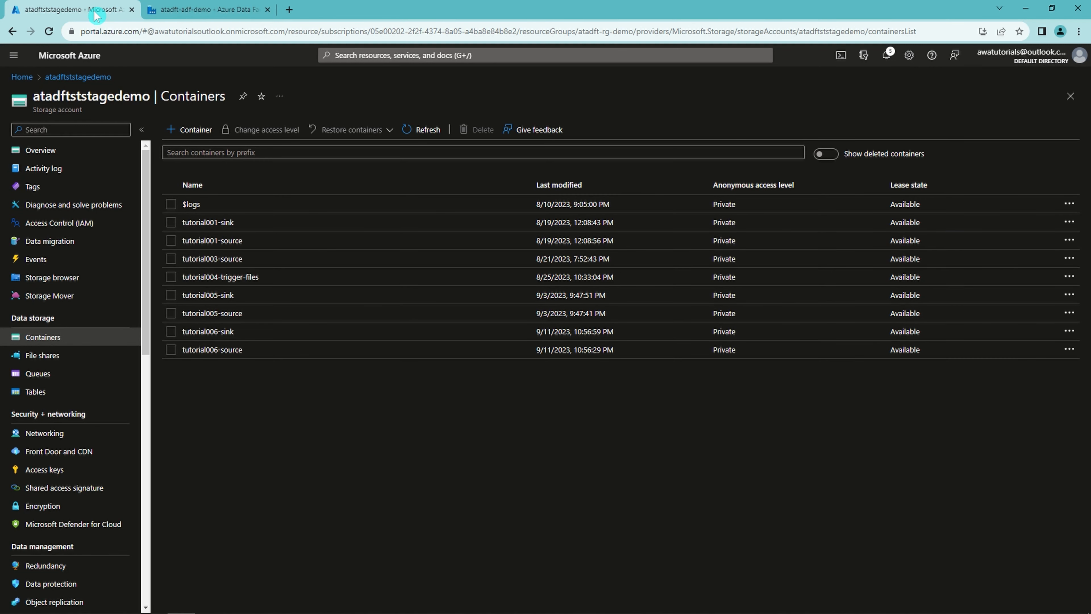
pyautogui.moveTo(150, 96); pyautogui.dragTo(32, 96)
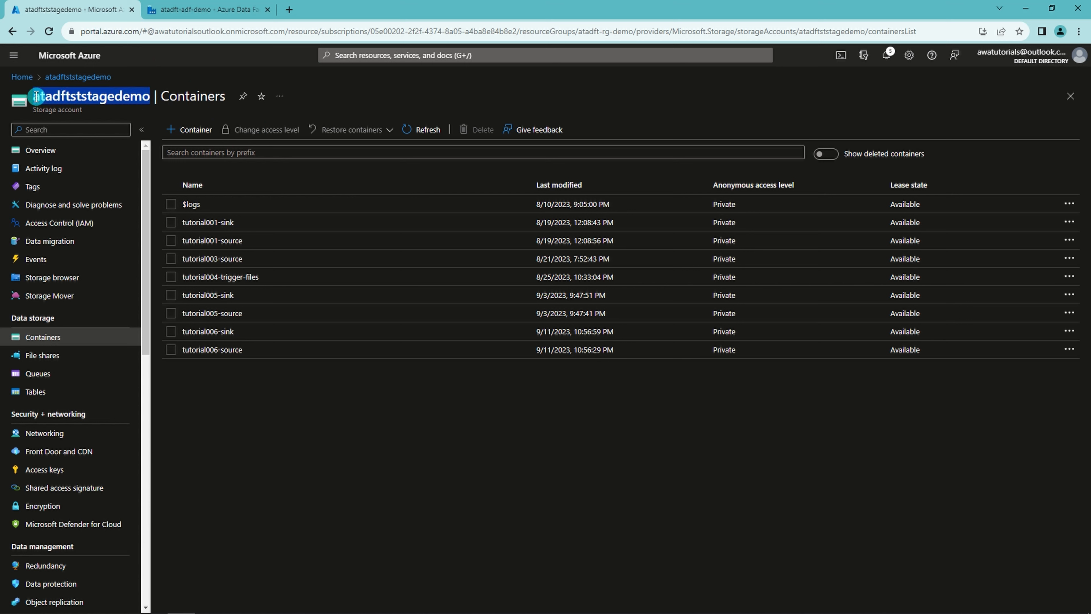
pyautogui.click(251, 380)
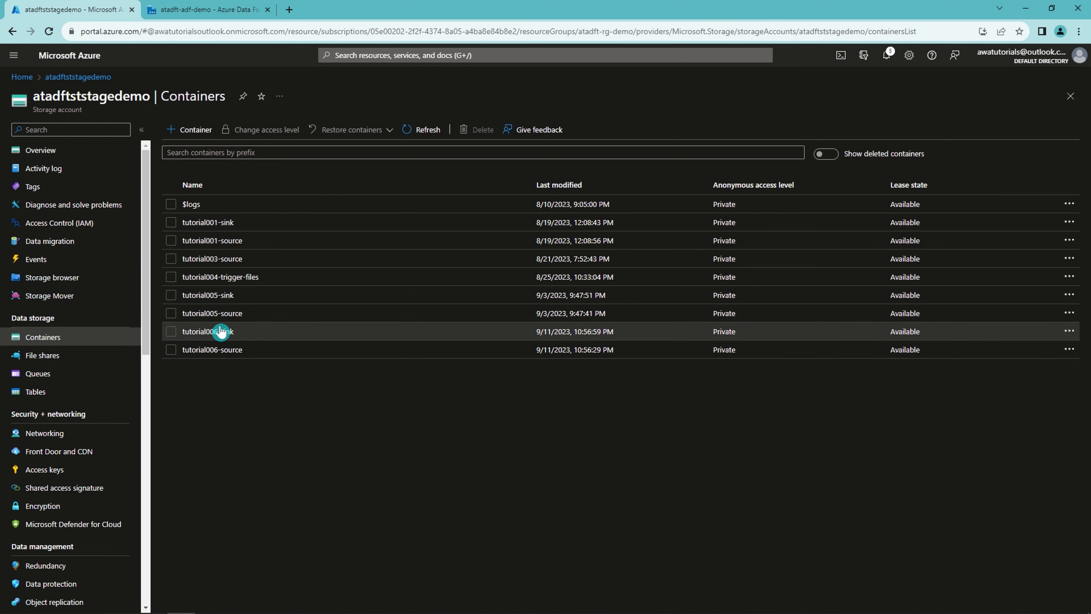
pyautogui.click(220, 350)
pyautogui.click(205, 257)
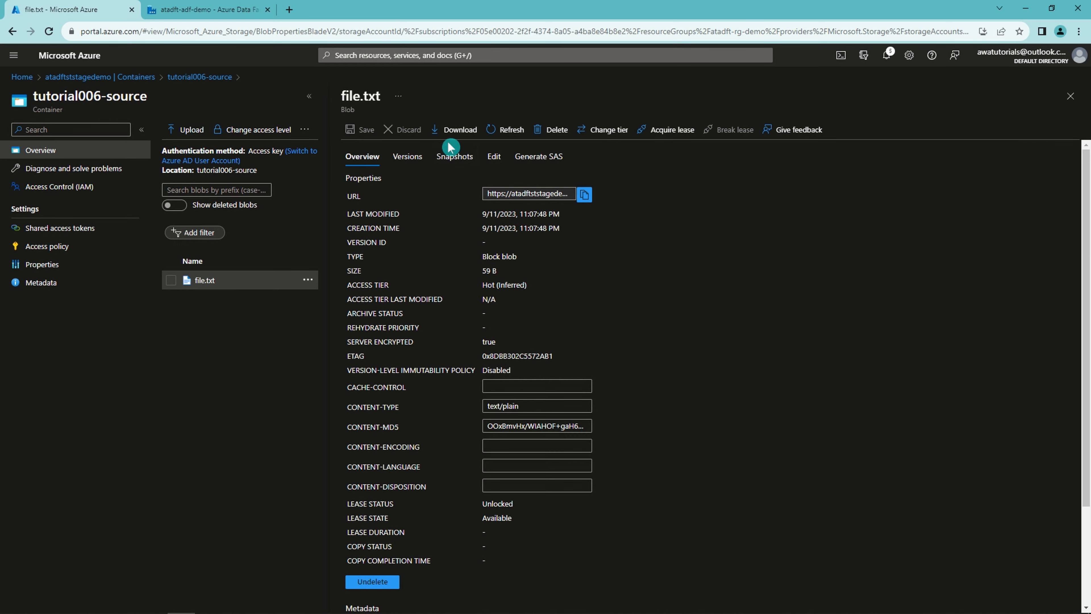
pyautogui.click(492, 162)
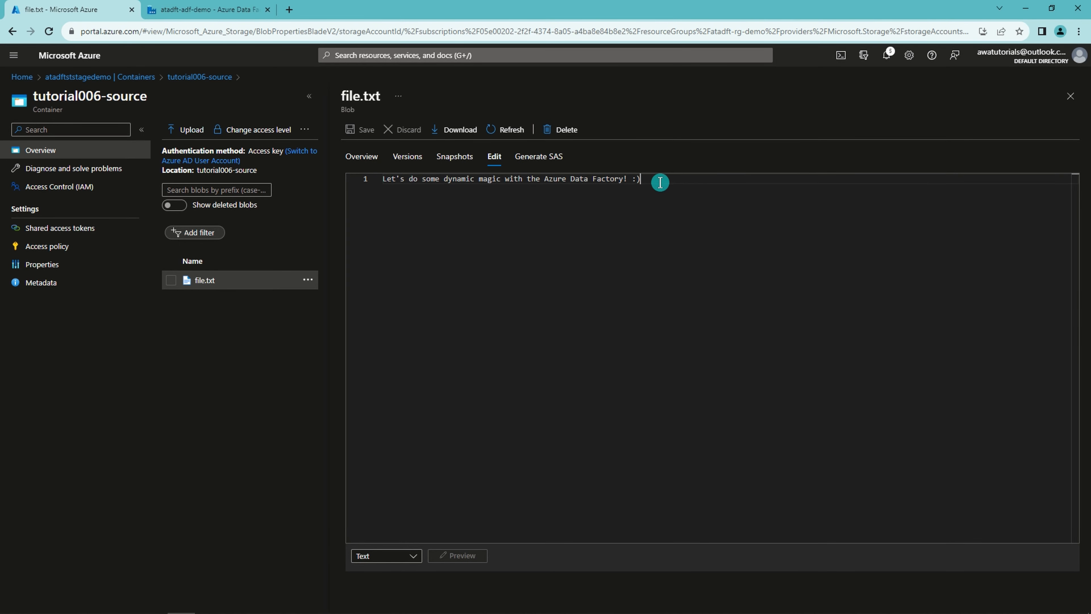
pyautogui.moveTo(664, 183); pyautogui.dragTo(372, 183)
pyautogui.click(1067, 97)
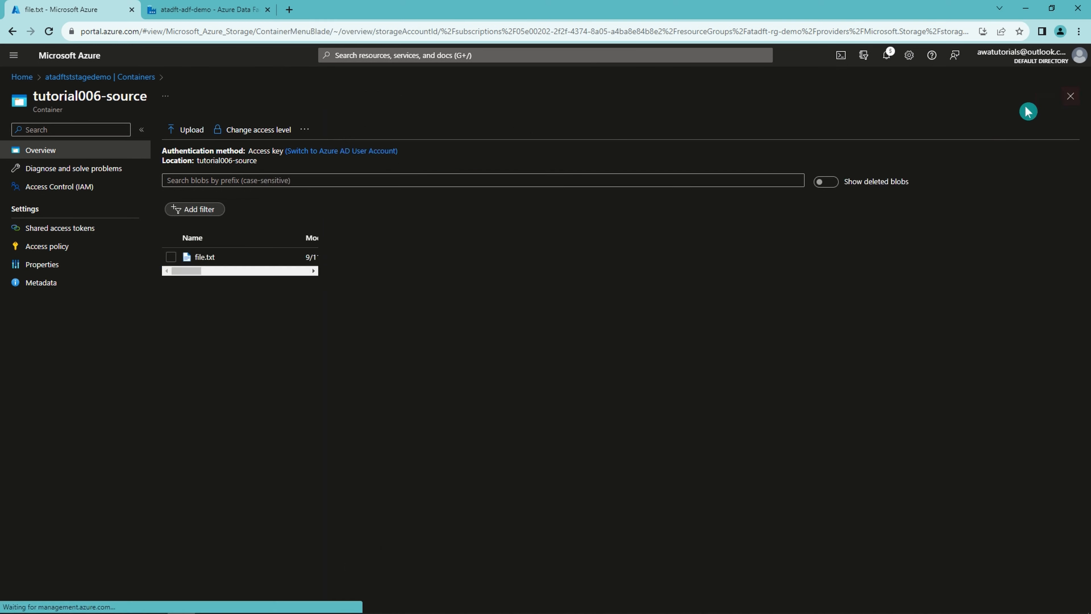
pyautogui.click(116, 77)
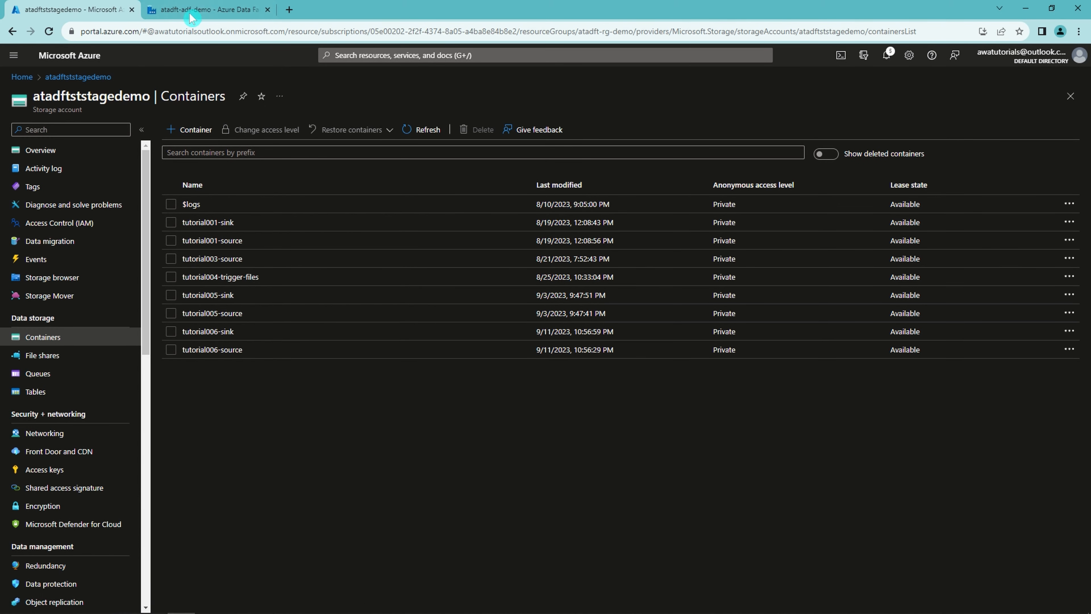
# Check the contents of the tutorial006-sink container and switch back to Azure Data Factory.
pyautogui.click(209, 331)
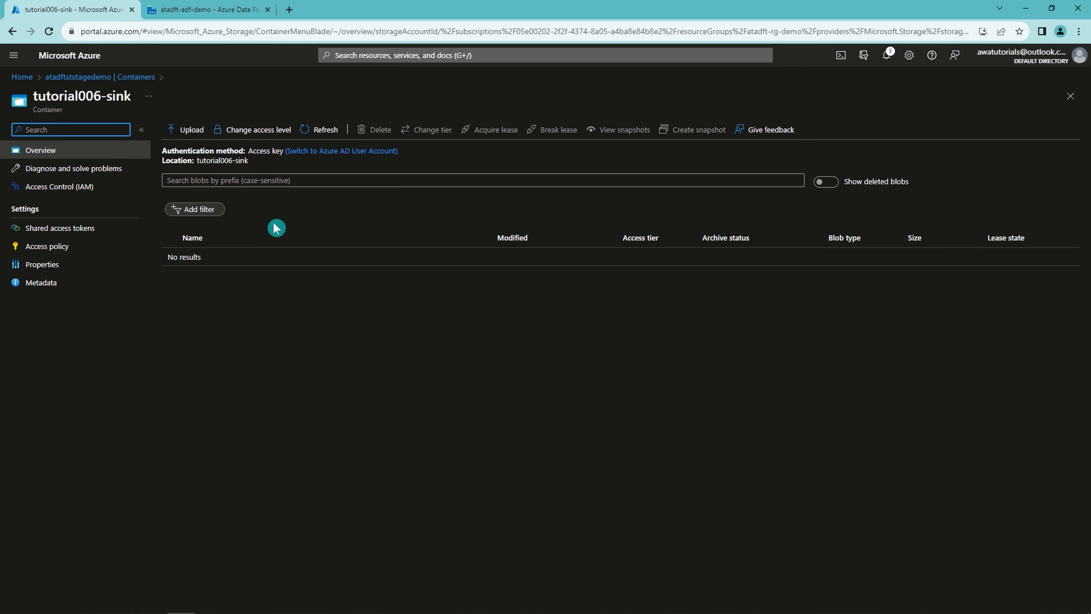
pyautogui.click(103, 76)
pyautogui.click(206, 9)
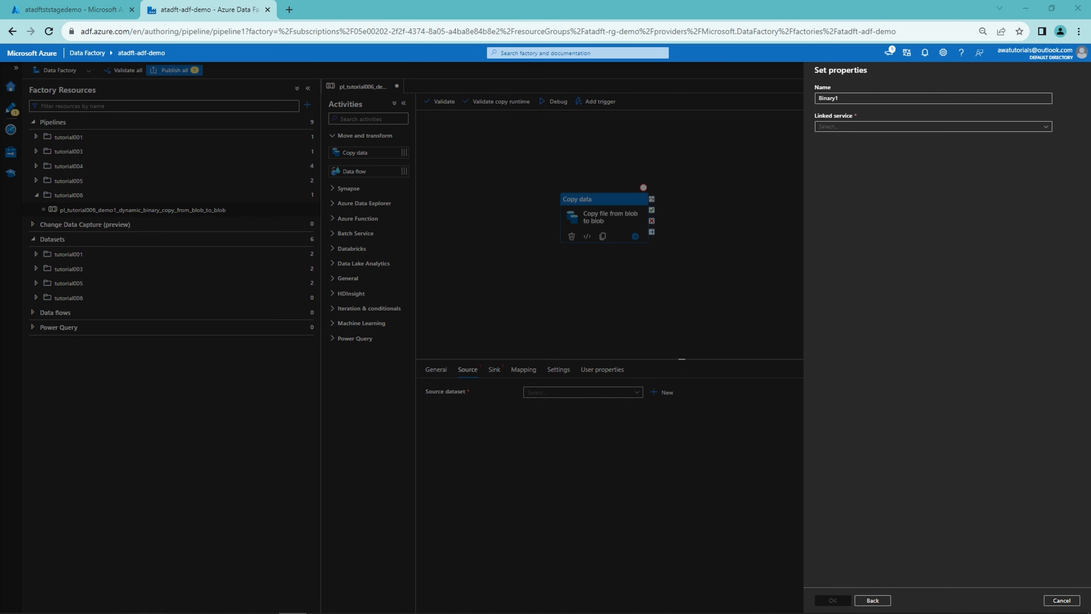
# Name the new dataset ds_tutorial006_demo1_blob_filetxt_source_binary and assign it the linked service ls_st_blob_stage.
pyautogui.hotkey('ctrl', 'a')
pyautogui.hotkey('ctrl', 'v')
pyautogui.click(941, 127)
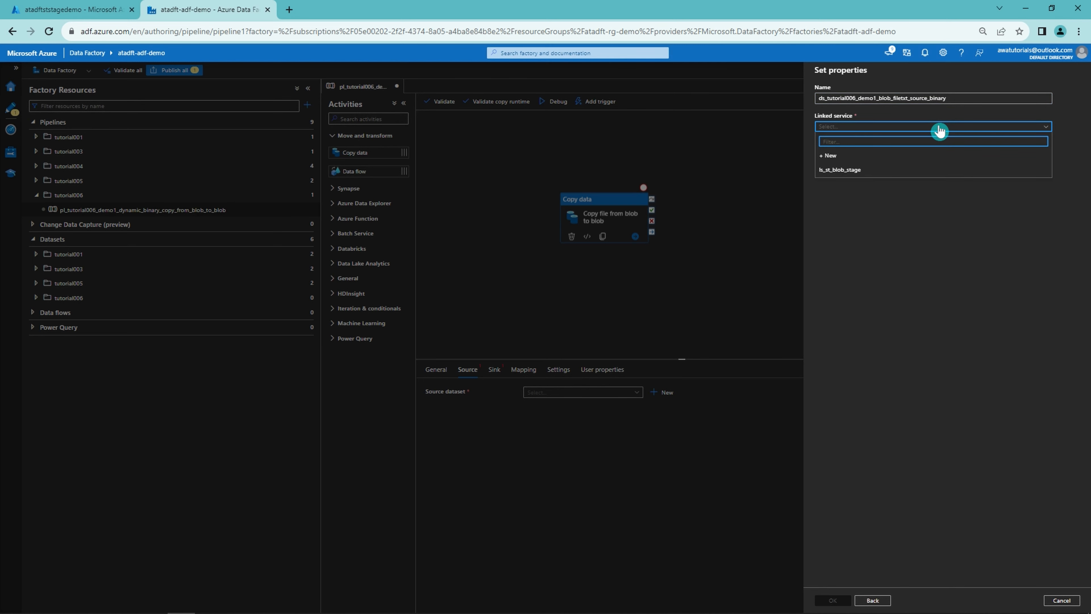
pyautogui.click(872, 169)
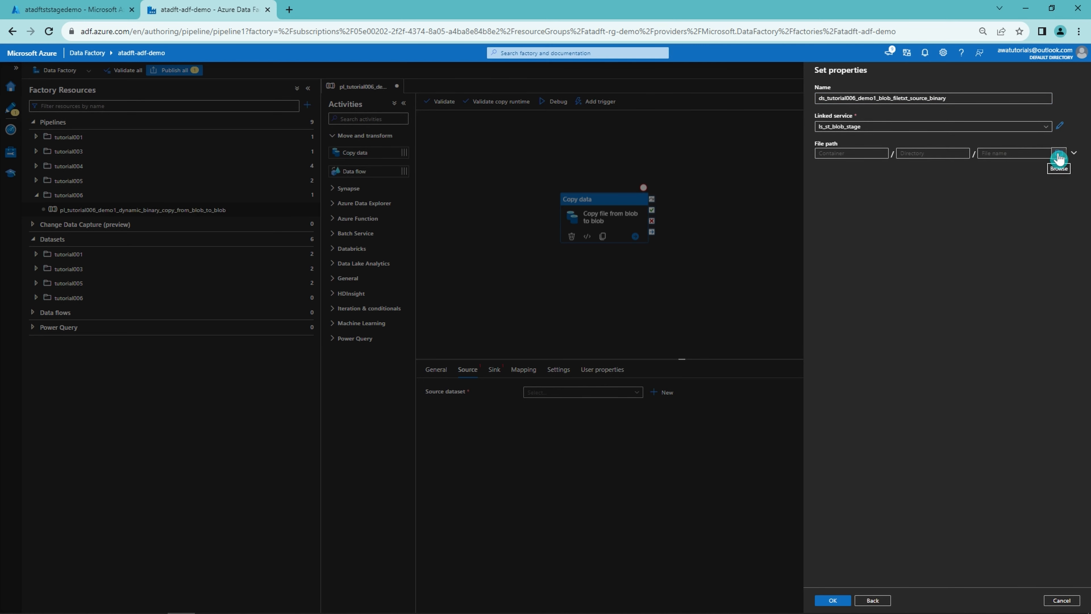
# Set the source dataset's file path to file.txt in the tutorial006-source container and create the dataset.
pyautogui.click(1058, 159)
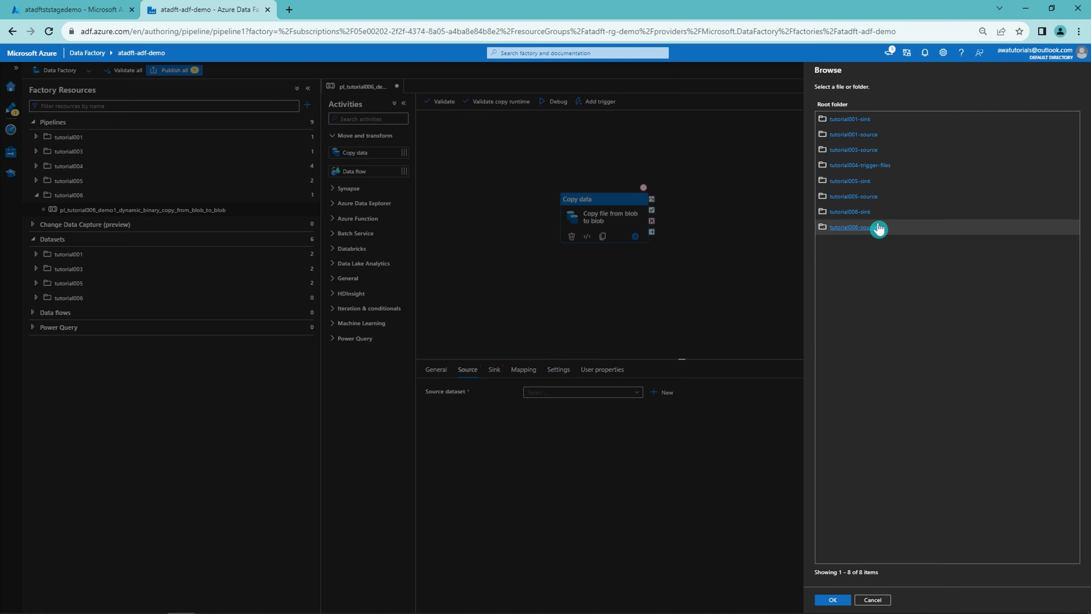
pyautogui.click(879, 228)
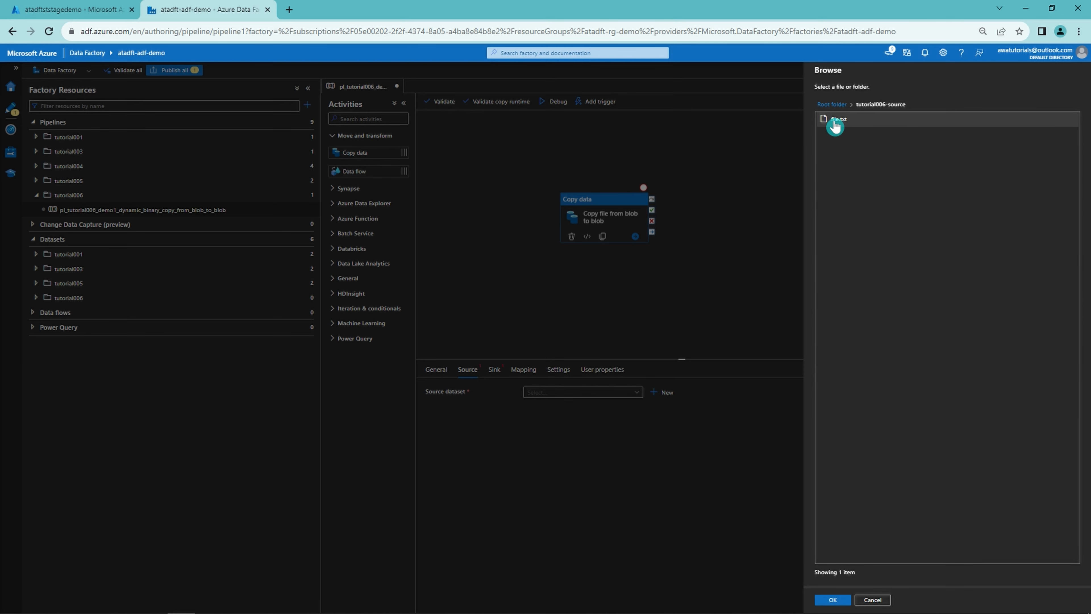
pyautogui.click(835, 597)
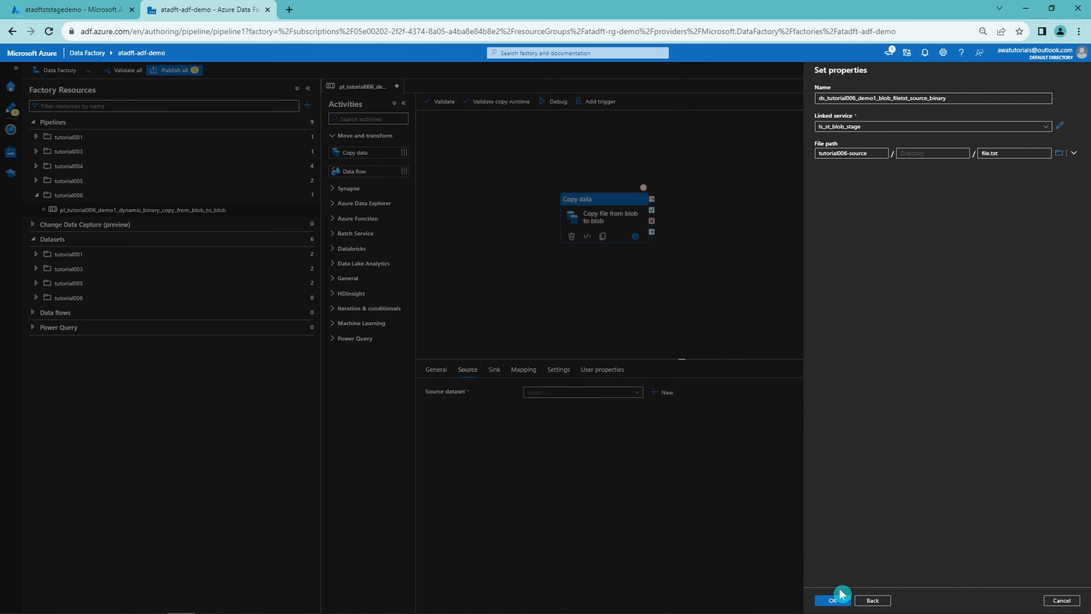
pyautogui.click(835, 601)
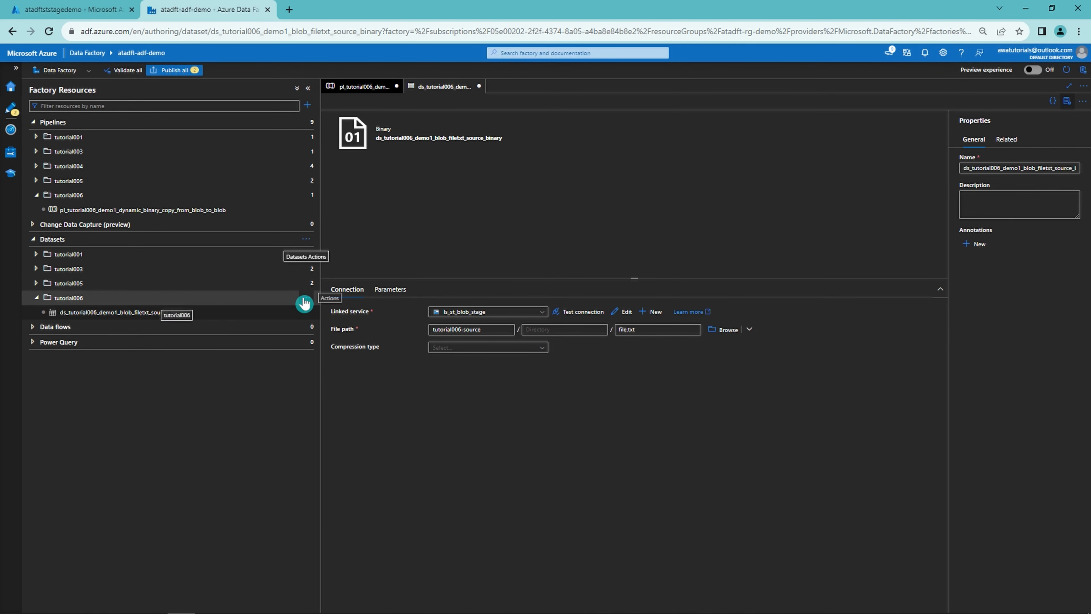
# Start a second dataset in the tutorial006 datasets folder, again with Azure Blob Storage and the Binary format.
pyautogui.click(306, 297)
pyautogui.click(289, 316)
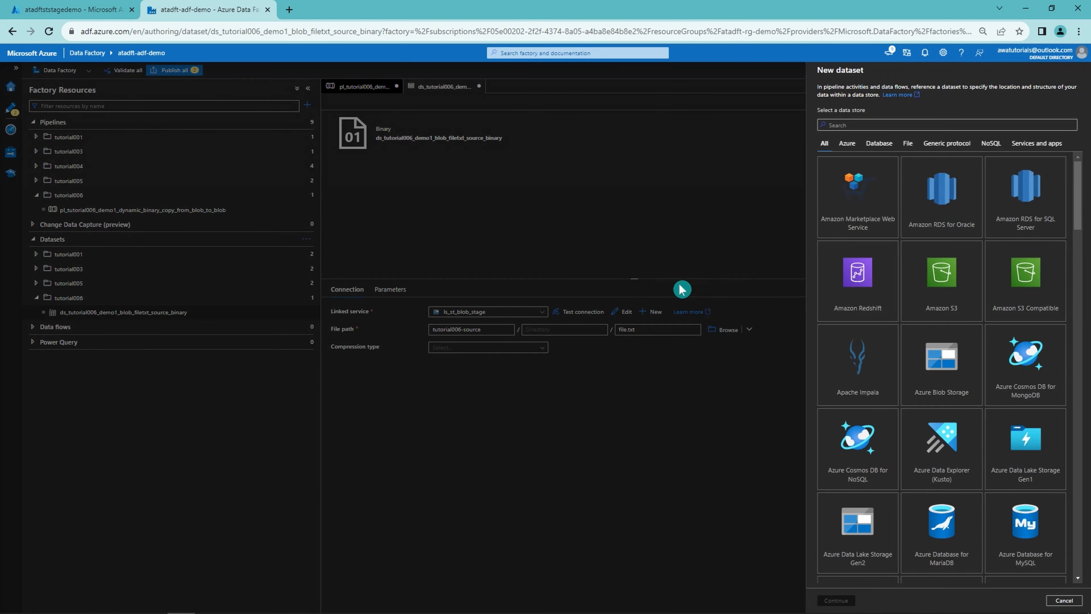
pyautogui.click(943, 382)
pyautogui.click(834, 600)
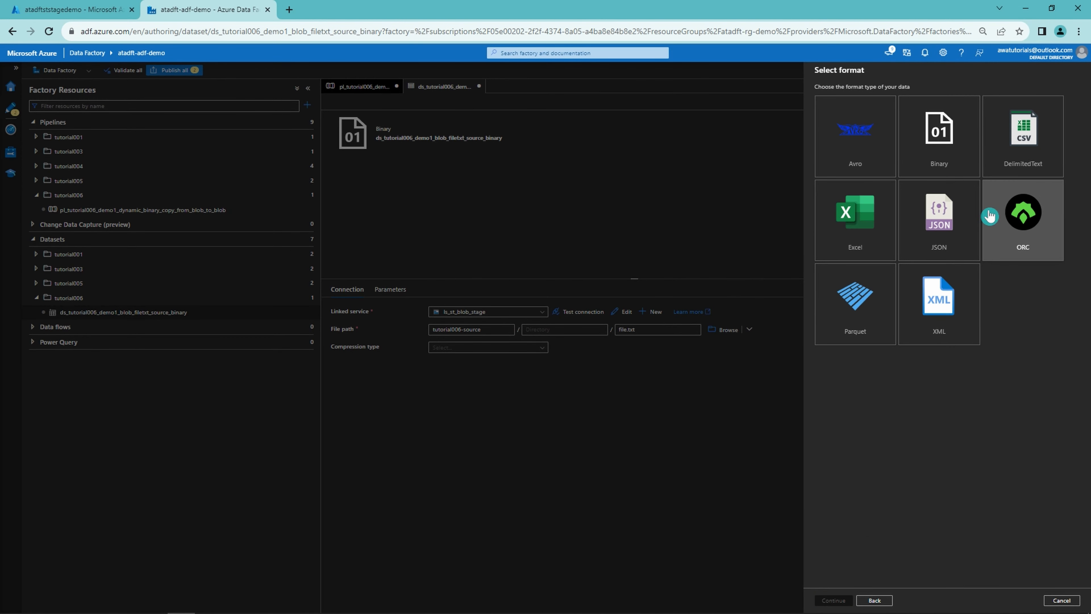
pyautogui.click(956, 160)
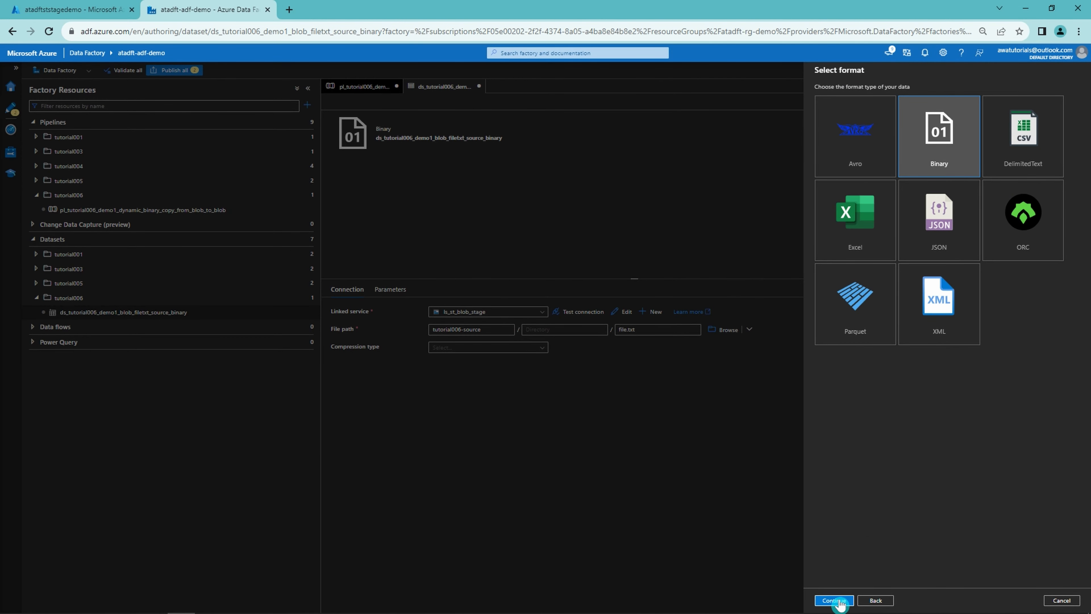
pyautogui.click(835, 600)
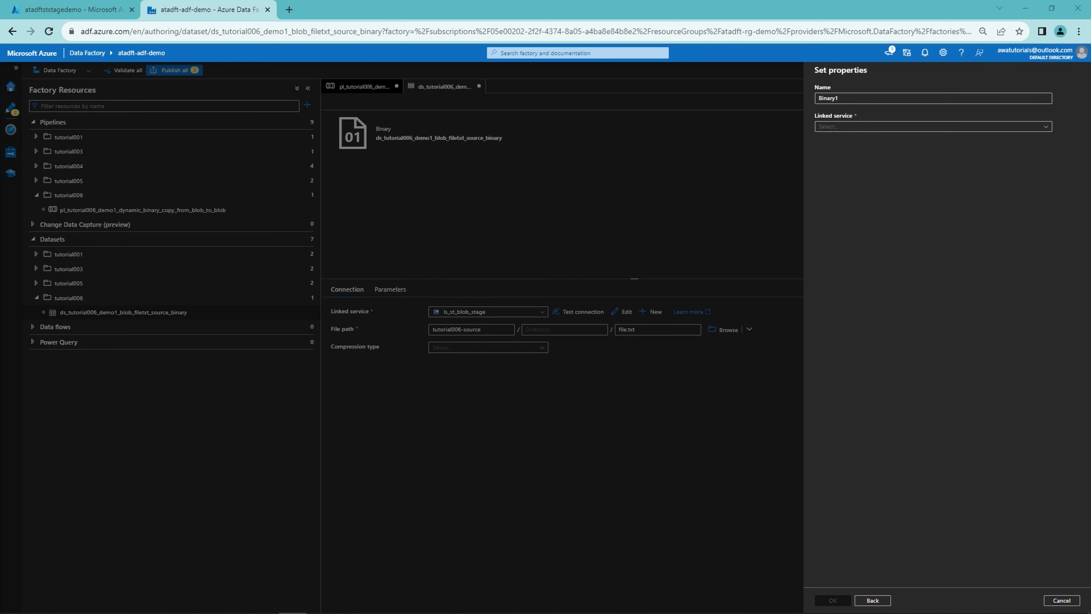
# Name the second dataset ds_tutorial006_demo1_blob_dynamic_sink_binary and assign it the linked service ls_st_blob_stage.
pyautogui.write('ds_tutorial006_demo1_blob_dynamic_sink_binary')
pyautogui.click(914, 127)
pyautogui.click(885, 169)
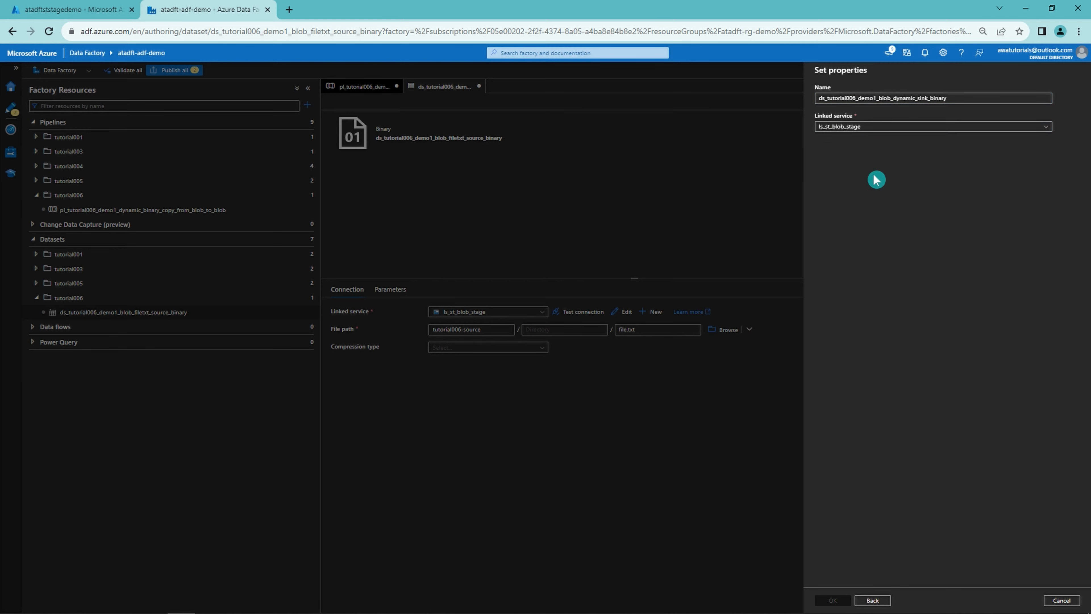
# Set the sink dataset's file path to the tutorial006-sink container and create the dataset.
pyautogui.click(1061, 151)
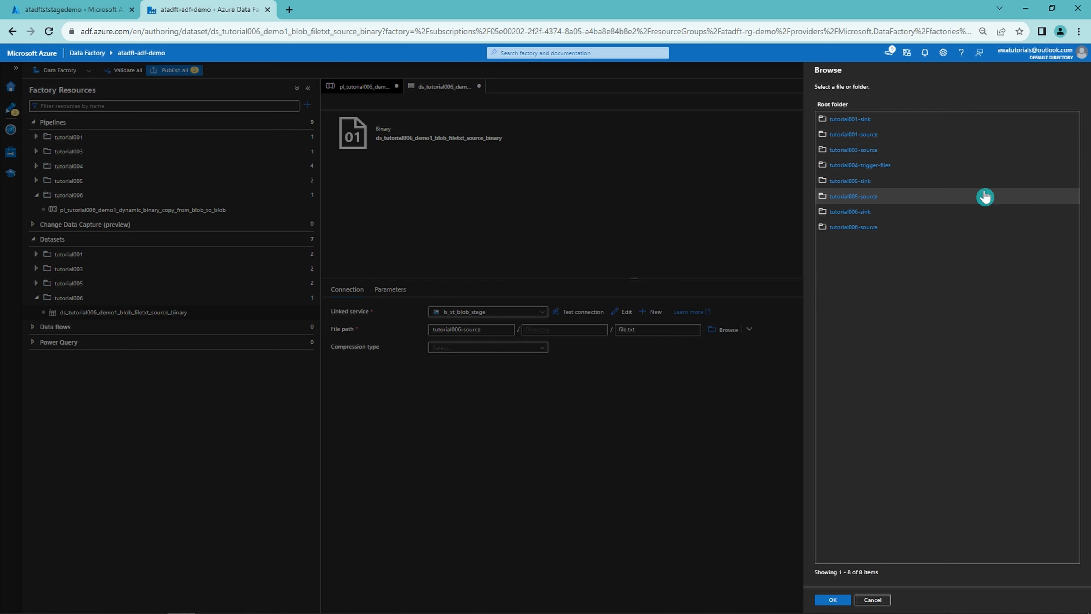
pyautogui.click(865, 212)
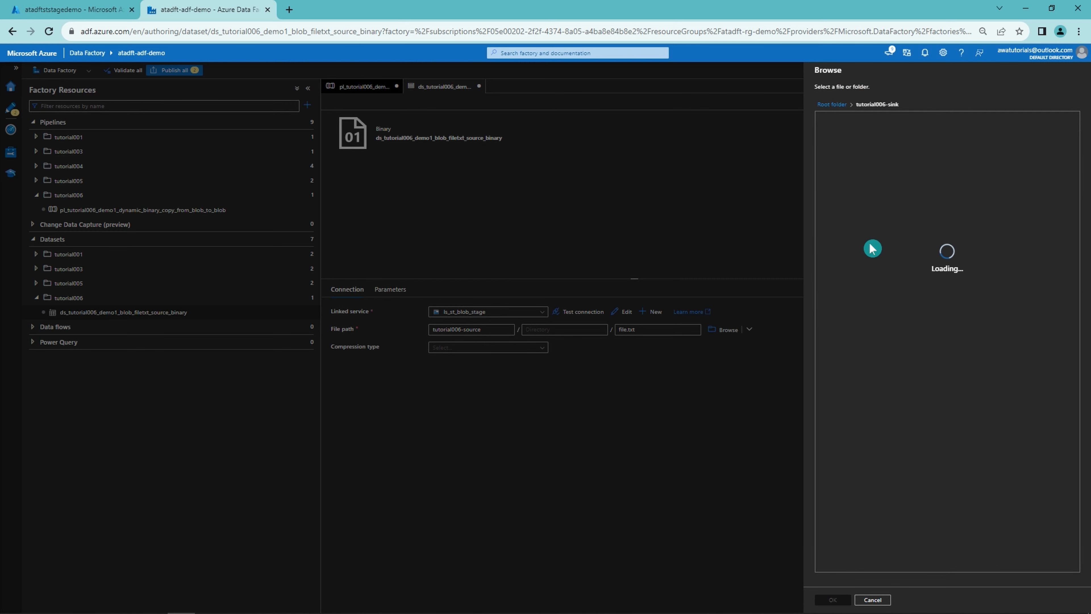
pyautogui.click(832, 599)
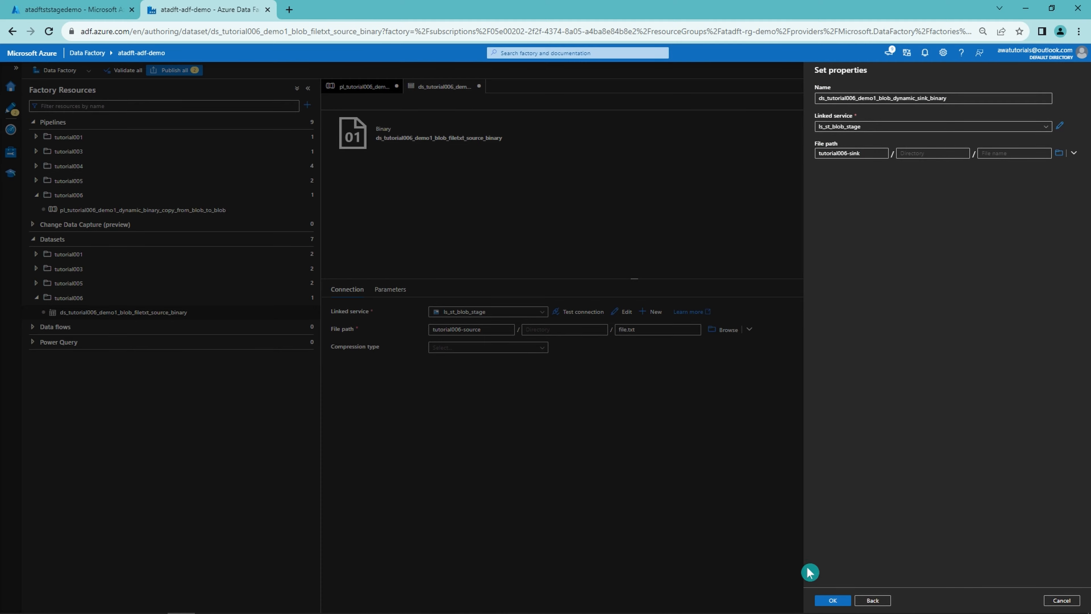
pyautogui.click(833, 599)
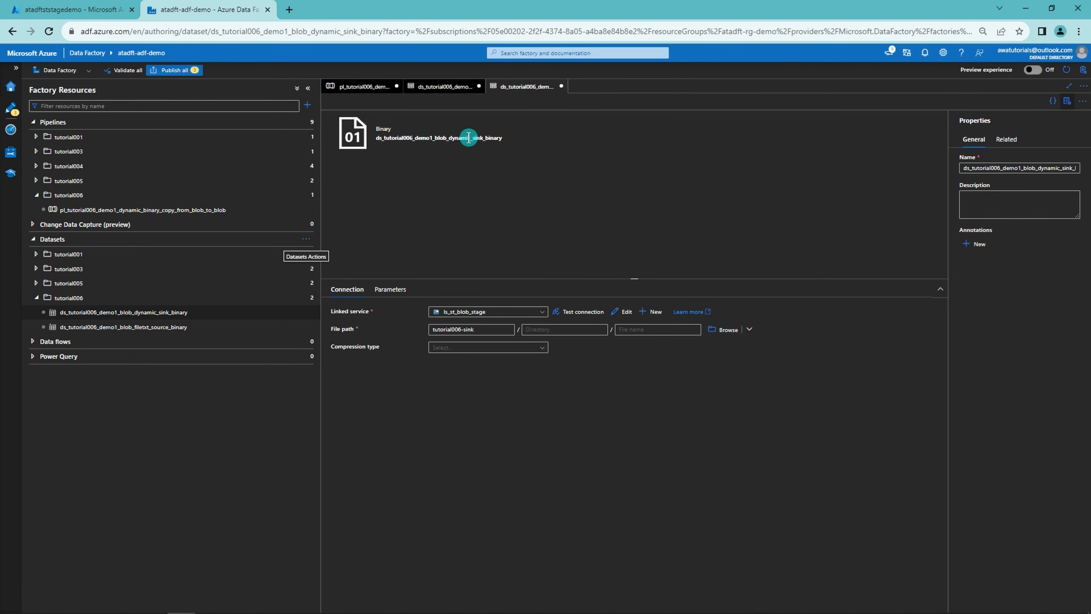
# Set the Copy data activity's source dataset to ds_tutorial006_demo1_blob_filetxt_source_binary in the pipeline.
pyautogui.click(343, 85)
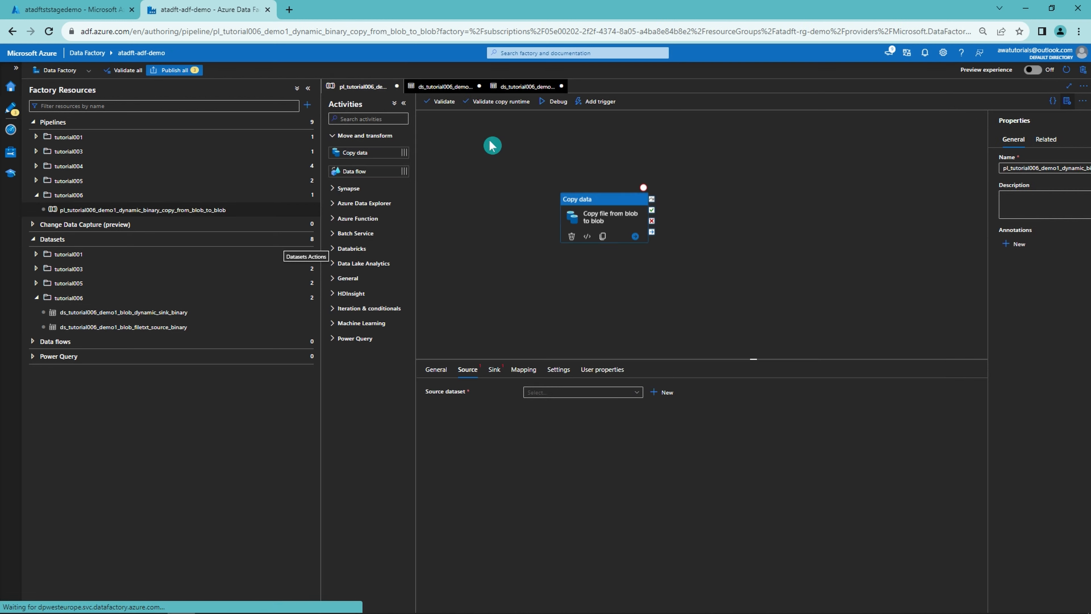
pyautogui.click(550, 393)
pyautogui.write('006')
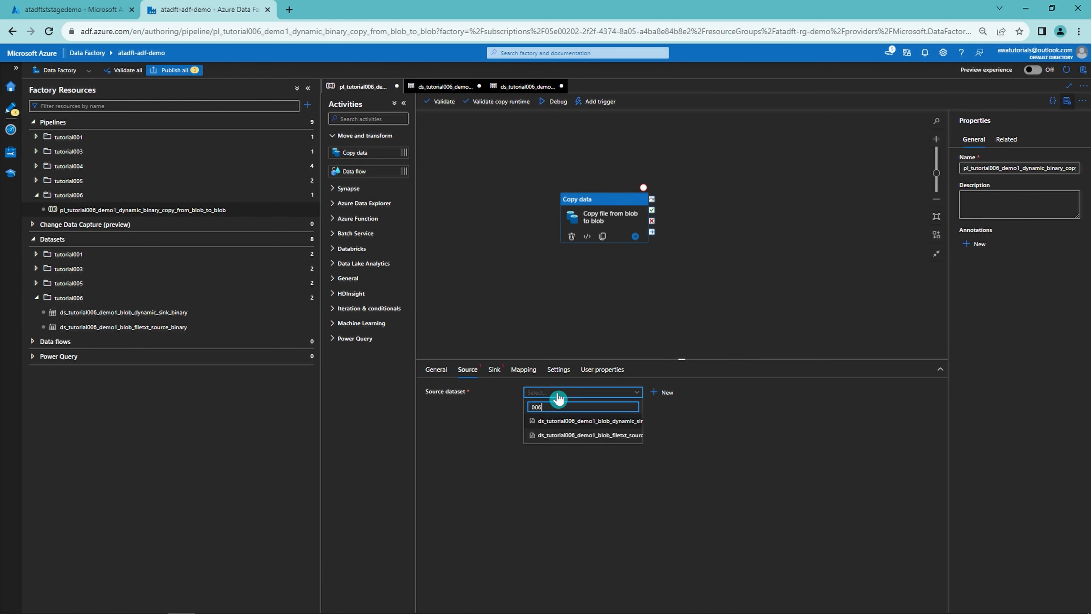
pyautogui.click(588, 437)
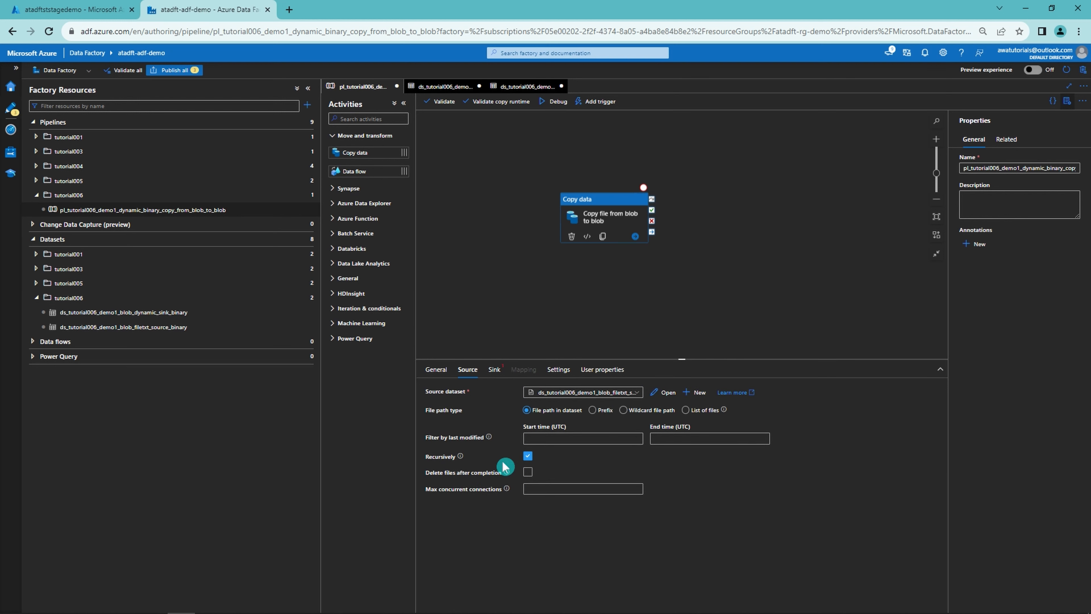
# Set the Copy data activity's sink dataset to ds_tutorial006_demo1_blob_dynamic_sink_binary.
pyautogui.click(494, 369)
pyautogui.click(569, 393)
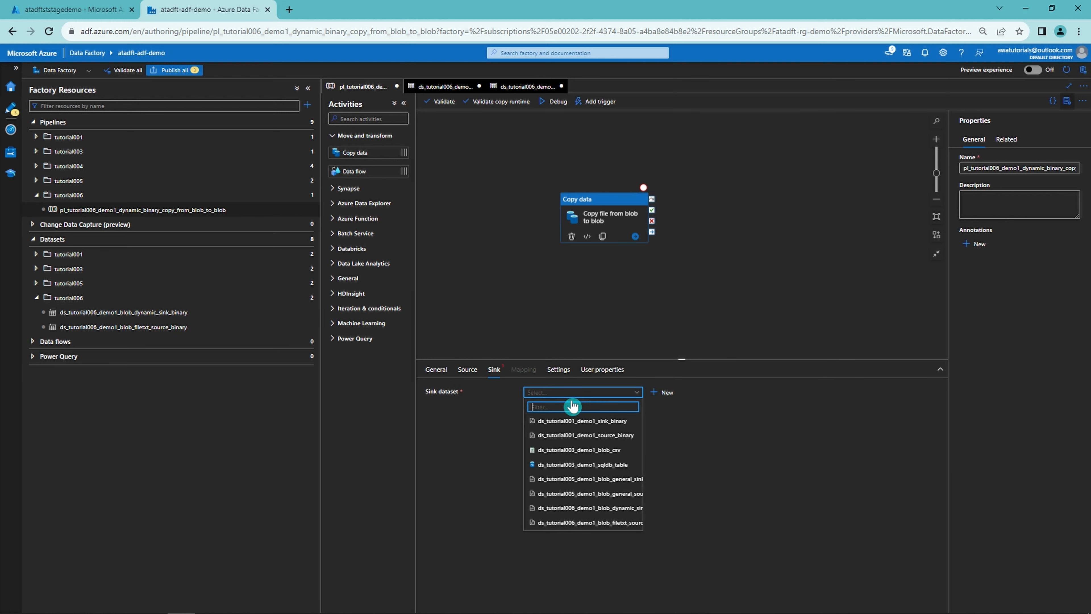
pyautogui.write('006')
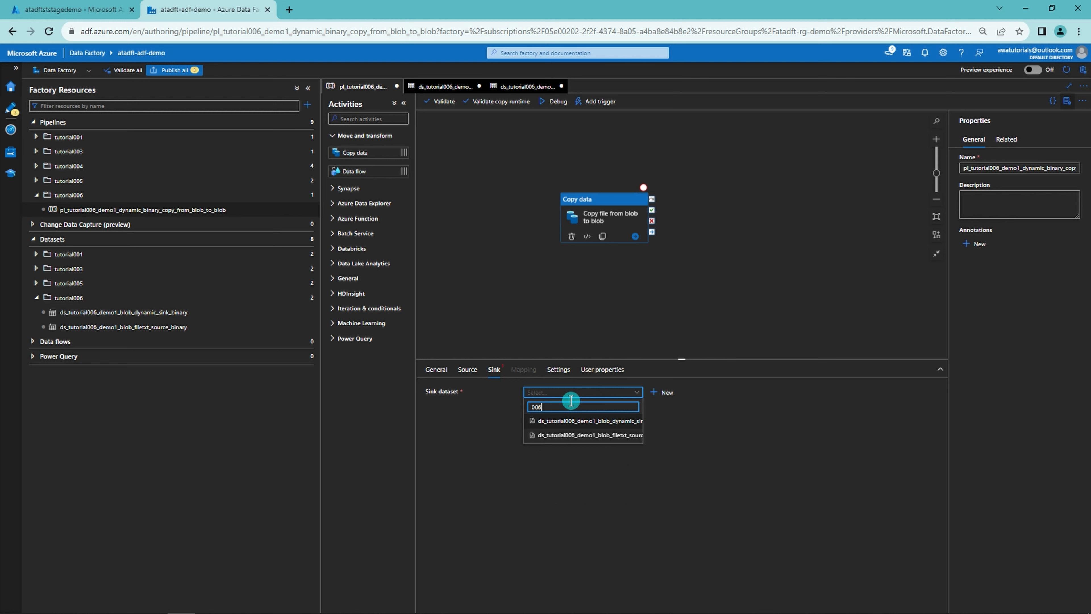
pyautogui.click(592, 422)
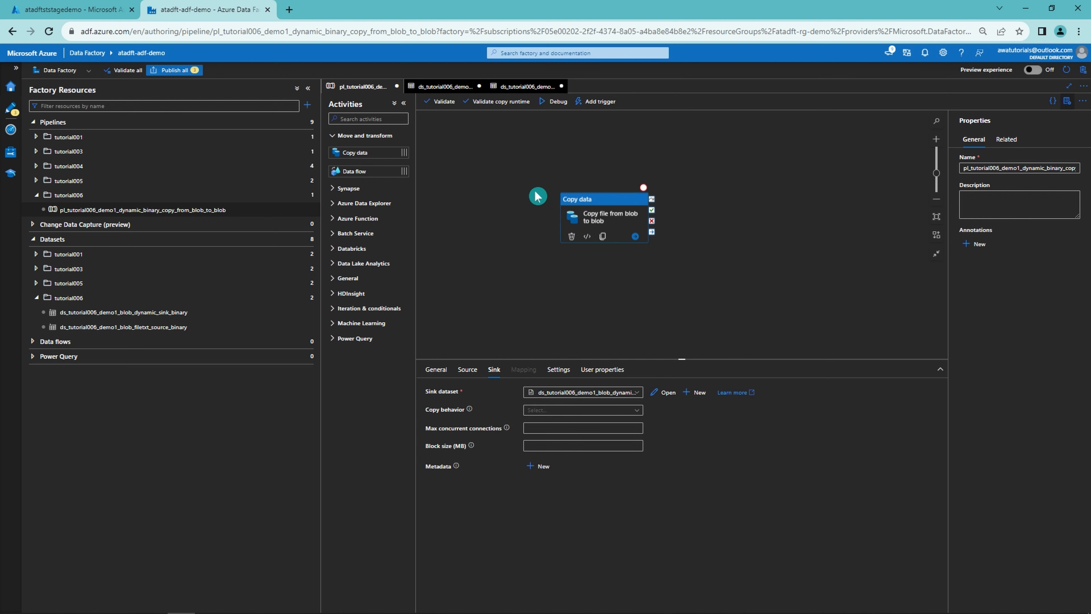
# Add a String parameter named file_name to the dataset ds_tutorial006_demo1_blob_dynamic_sink_binary.
pyautogui.click(528, 87)
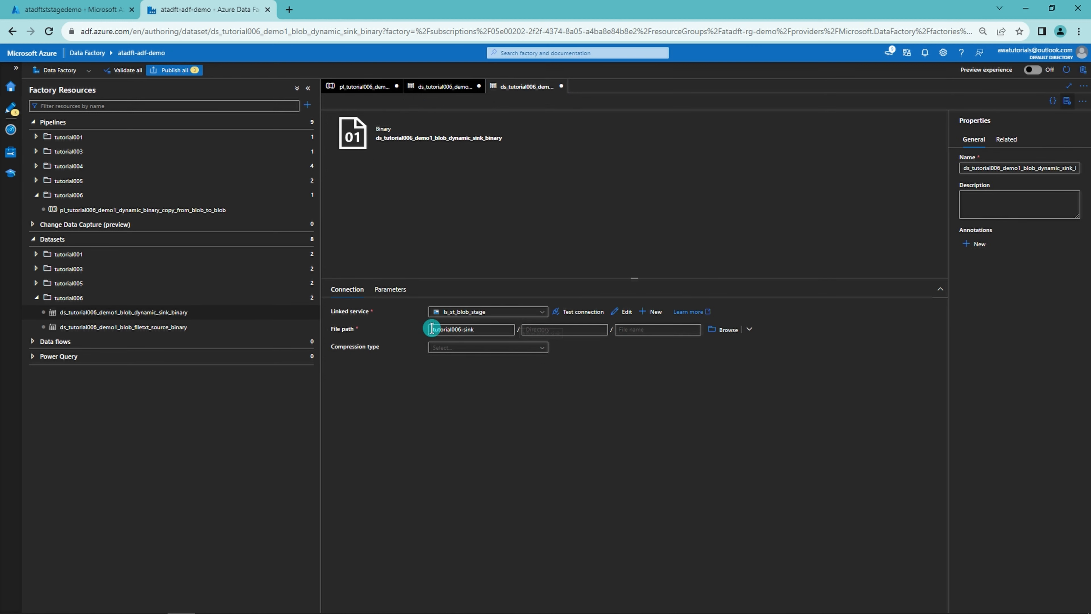
pyautogui.click(386, 289)
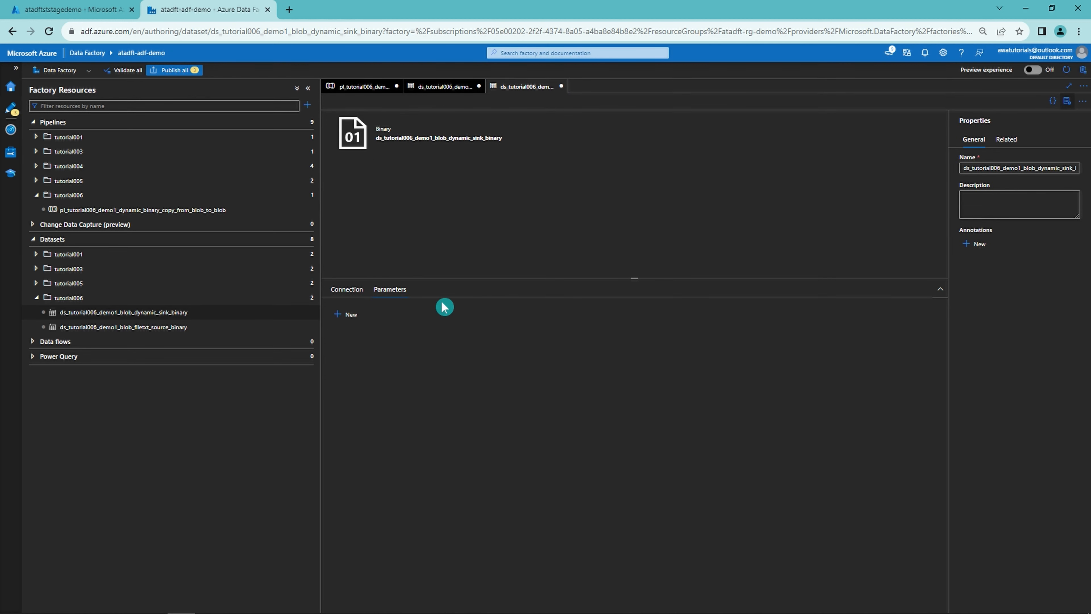
pyautogui.click(351, 319)
pyautogui.click(382, 346)
pyautogui.write('file_name')
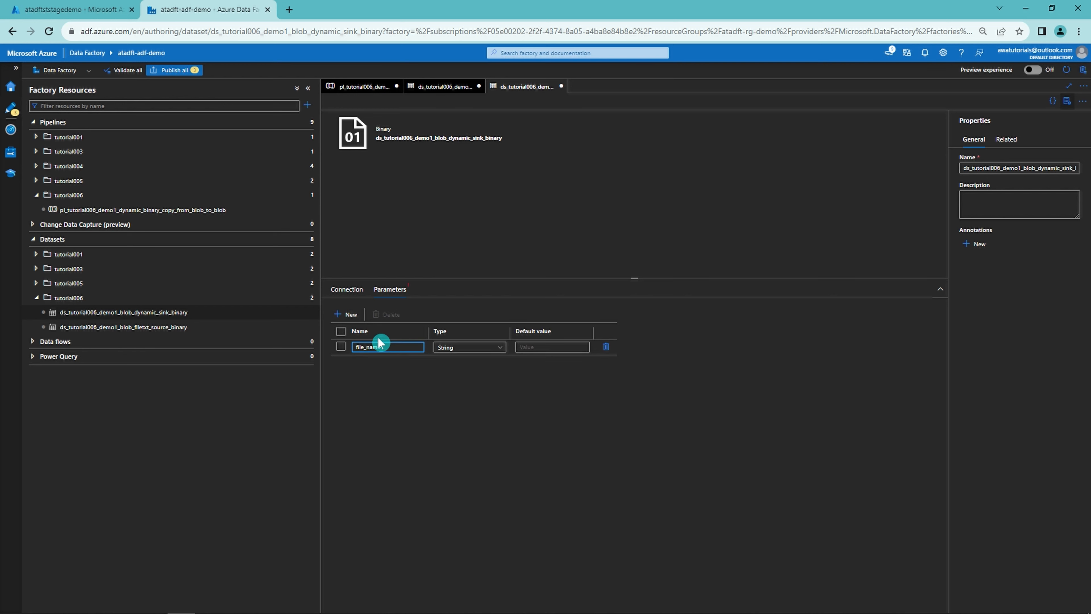
pyautogui.click(352, 295)
pyautogui.click(653, 330)
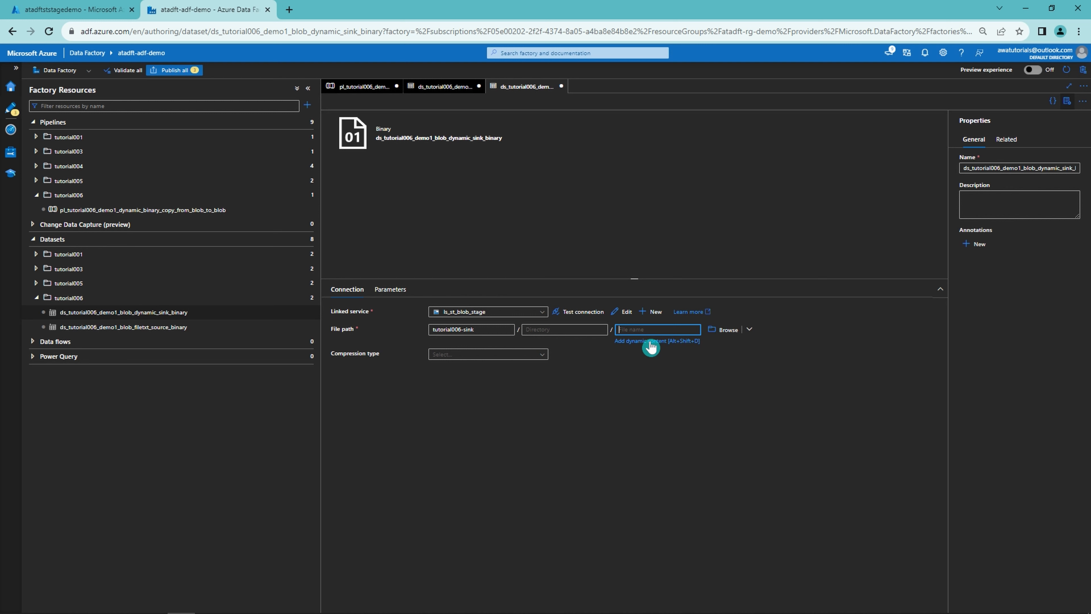
pyautogui.click(650, 342)
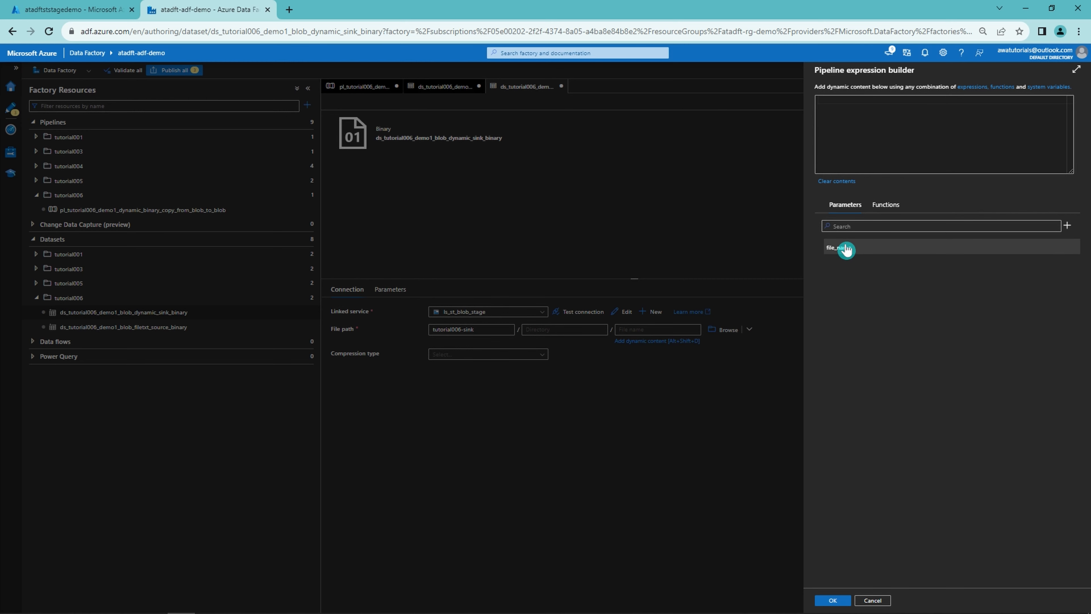
pyautogui.click(846, 248)
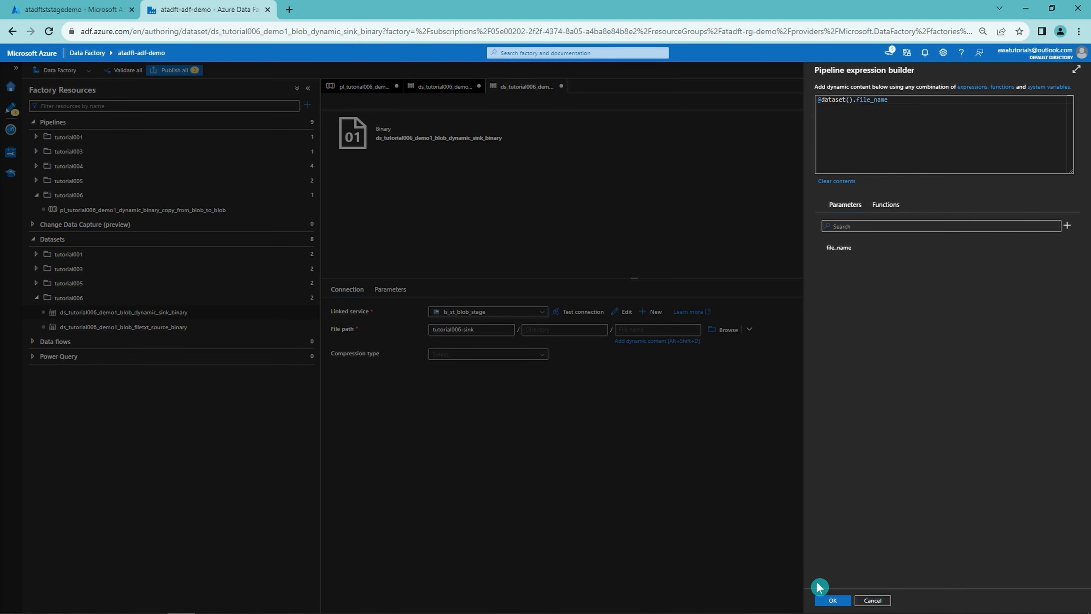
pyautogui.click(832, 600)
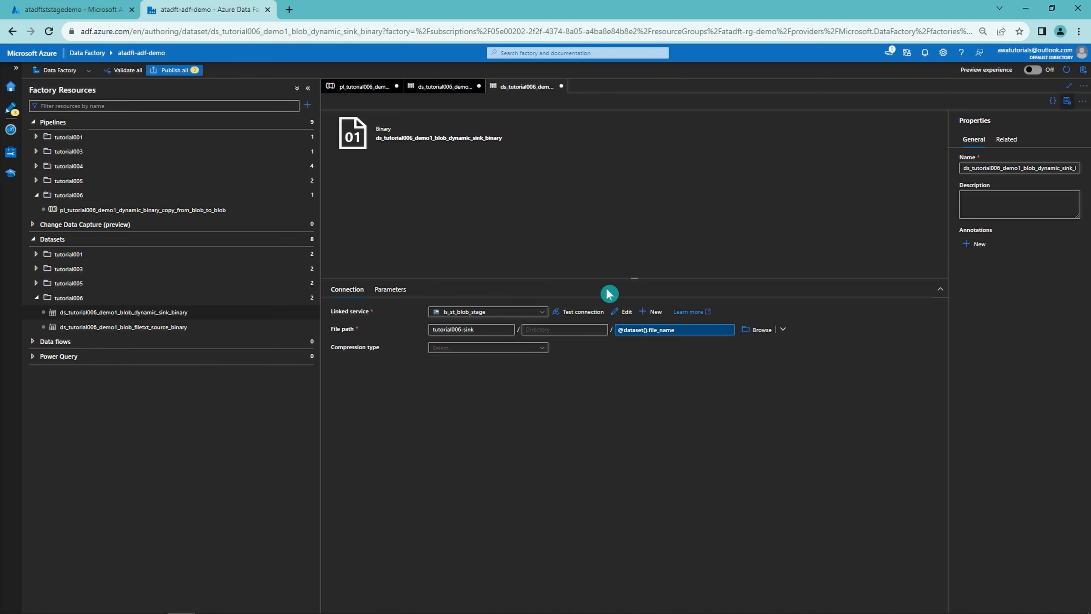
# Start a dynamic expression for the Copy activity's sink file_name property with the concat function and 'file_' as its first argument.
pyautogui.click(356, 86)
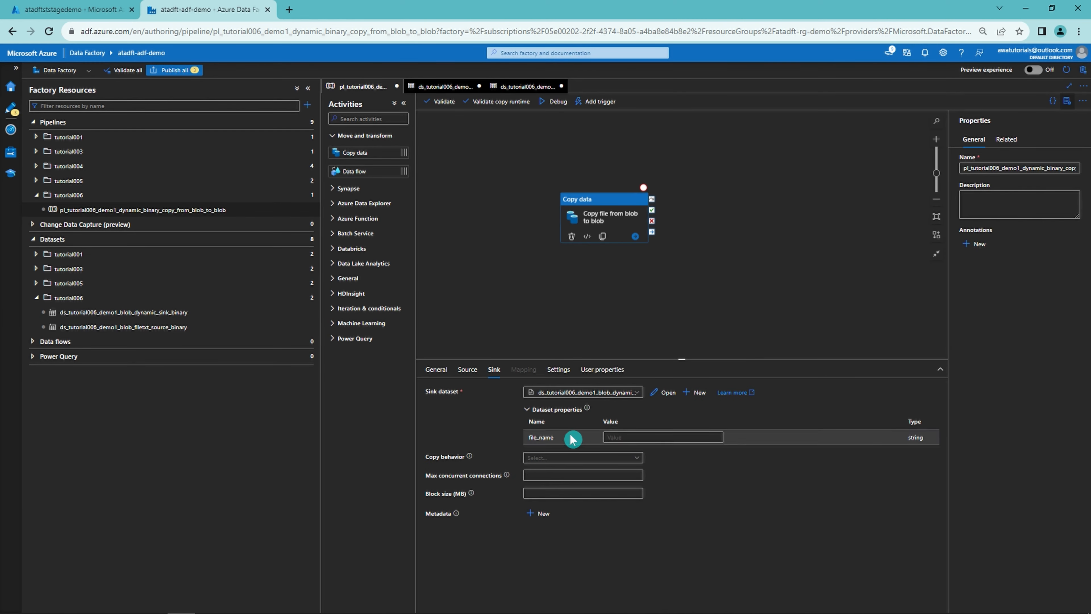
pyautogui.click(630, 437)
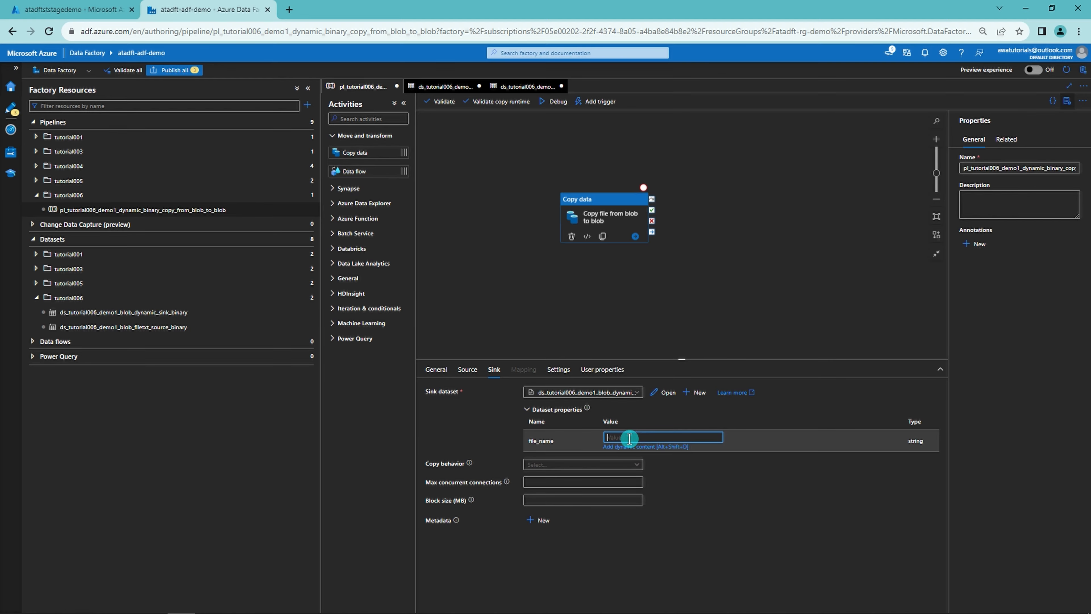
pyautogui.click(635, 447)
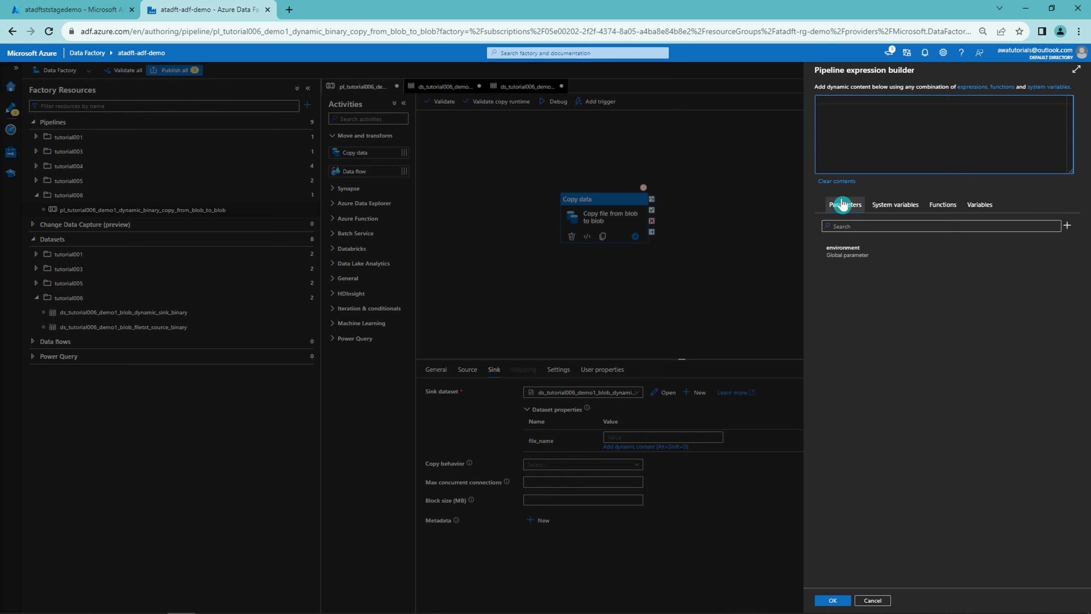
pyautogui.click(932, 214)
pyautogui.click(889, 226)
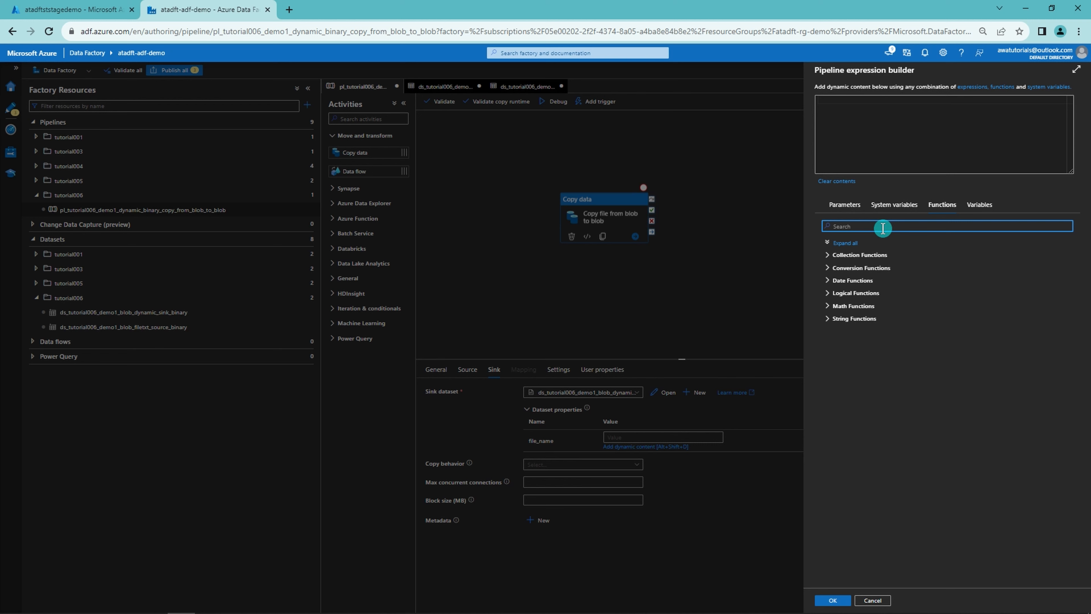
pyautogui.write('conc')
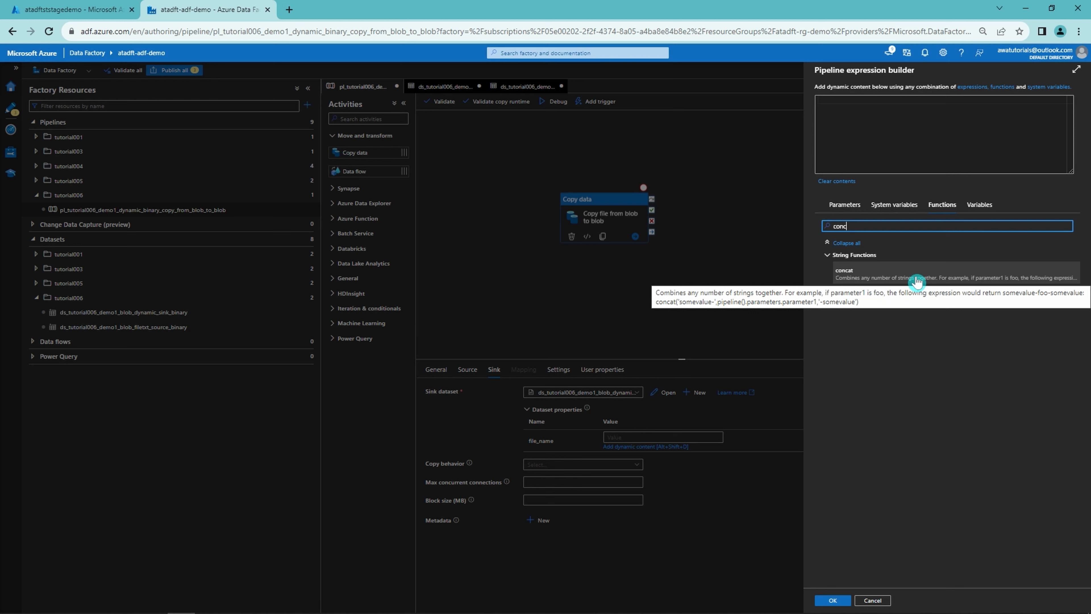
pyautogui.click(894, 275)
pyautogui.click(844, 107)
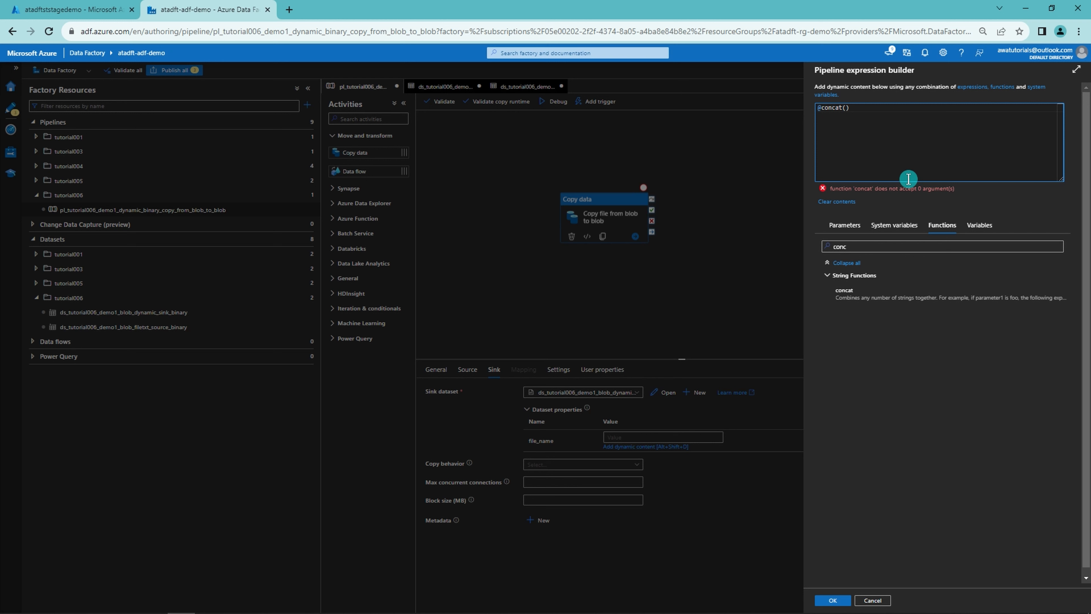
pyautogui.write("'file")
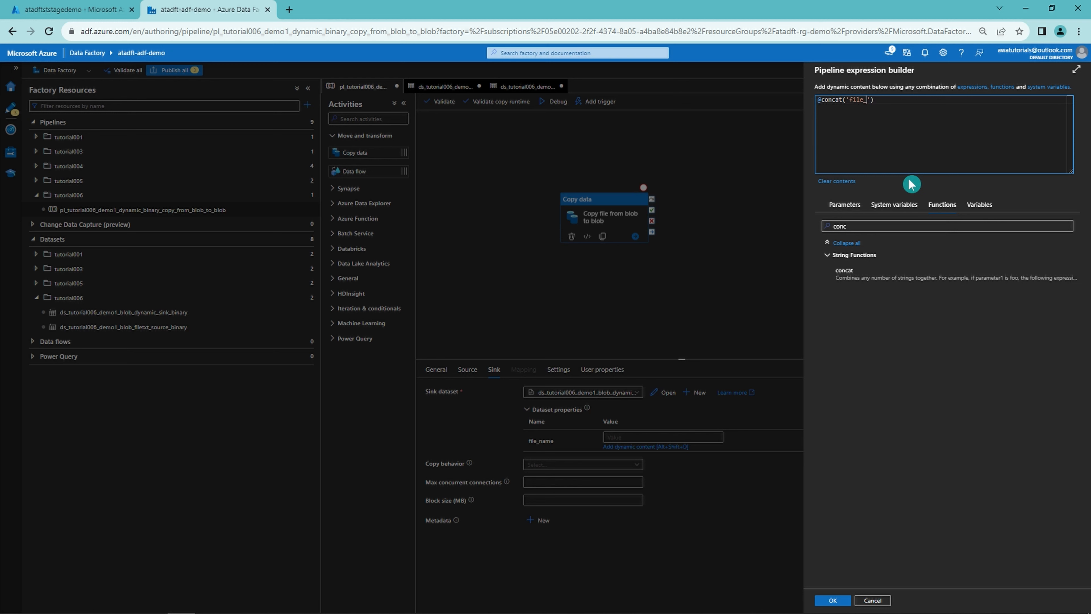
pyautogui.write("_',")
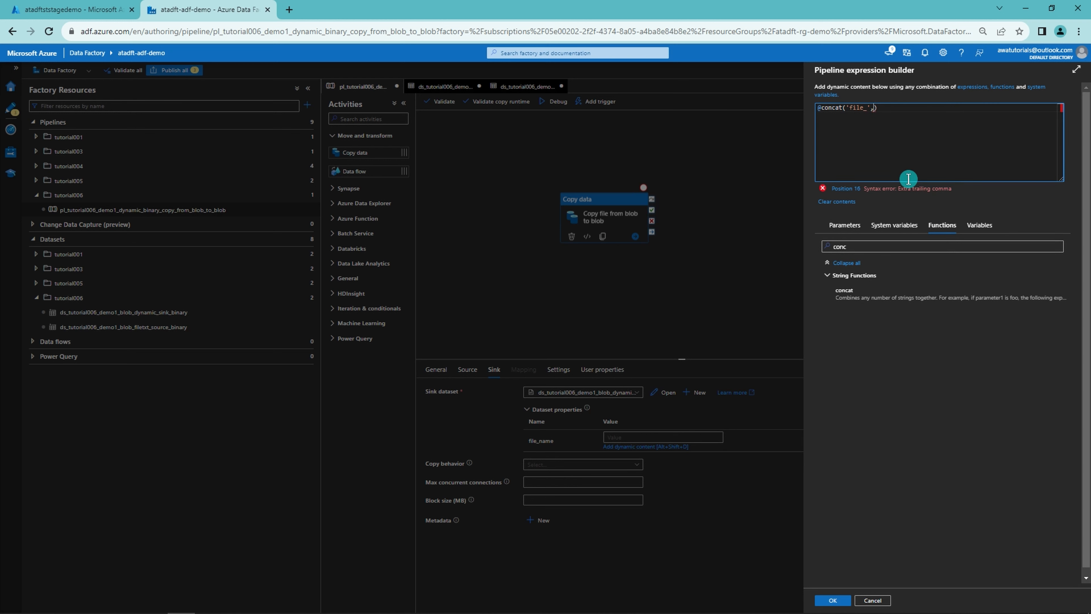
# Insert the date function utcNow() as the second concat argument, written with a capital N.
pyautogui.click(880, 247)
pyautogui.press('BackSpace')
pyautogui.press('BackSpace')
pyautogui.press('BackSpace')
pyautogui.press('BackSpace')
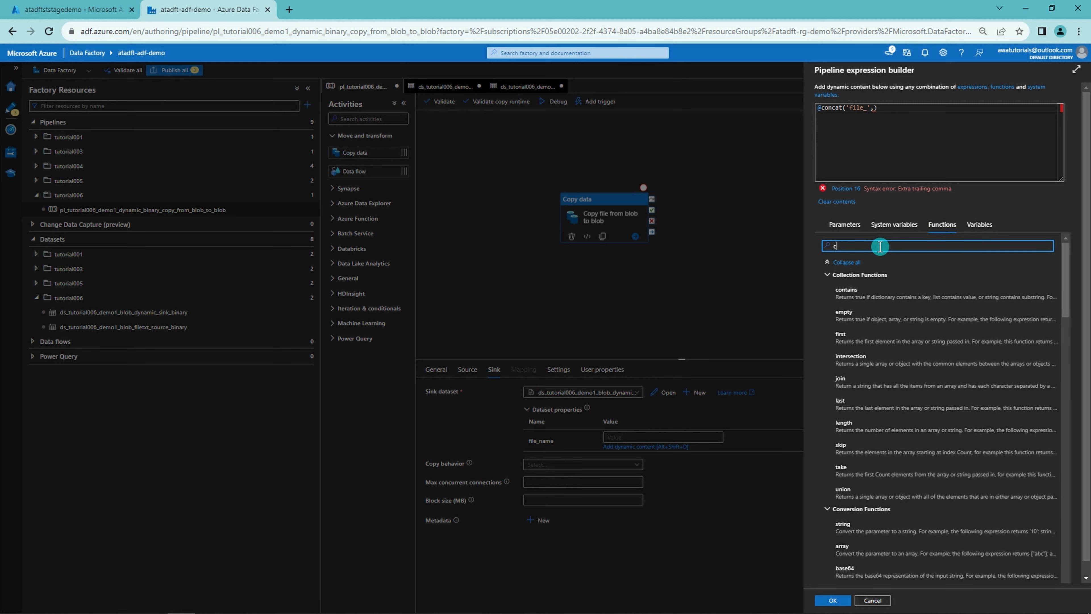
pyautogui.write('utc')
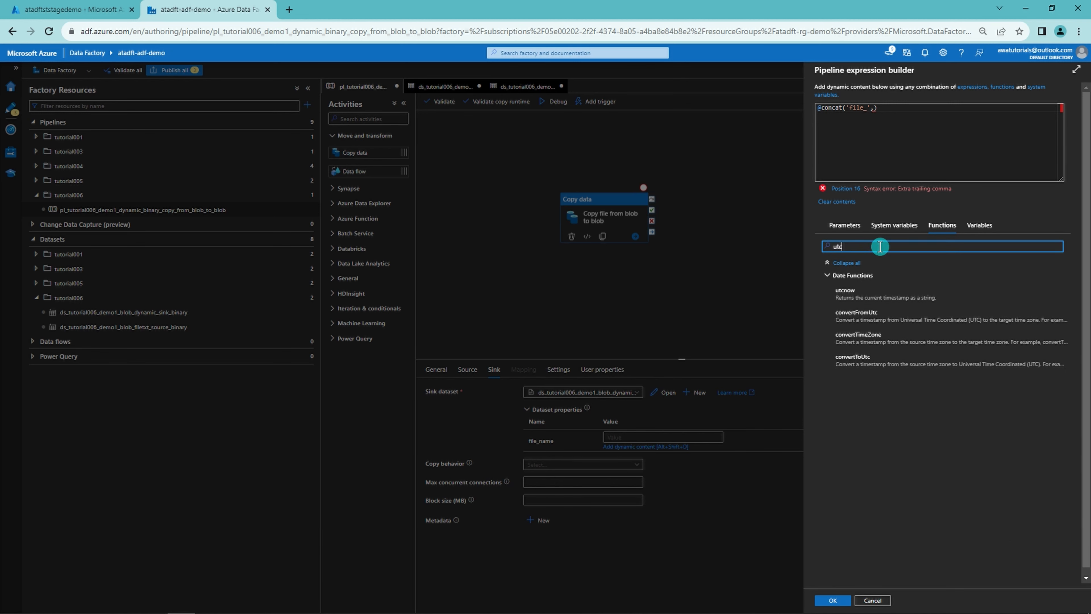
pyautogui.click(906, 301)
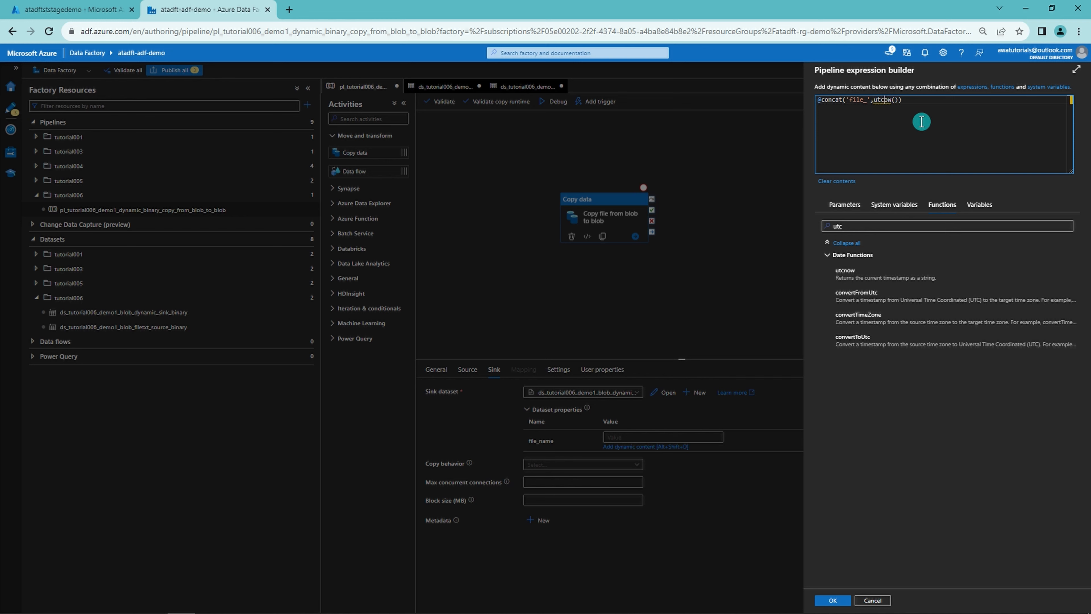
pyautogui.click(888, 95)
pyautogui.press('BackSpace')
pyautogui.write('Now(')
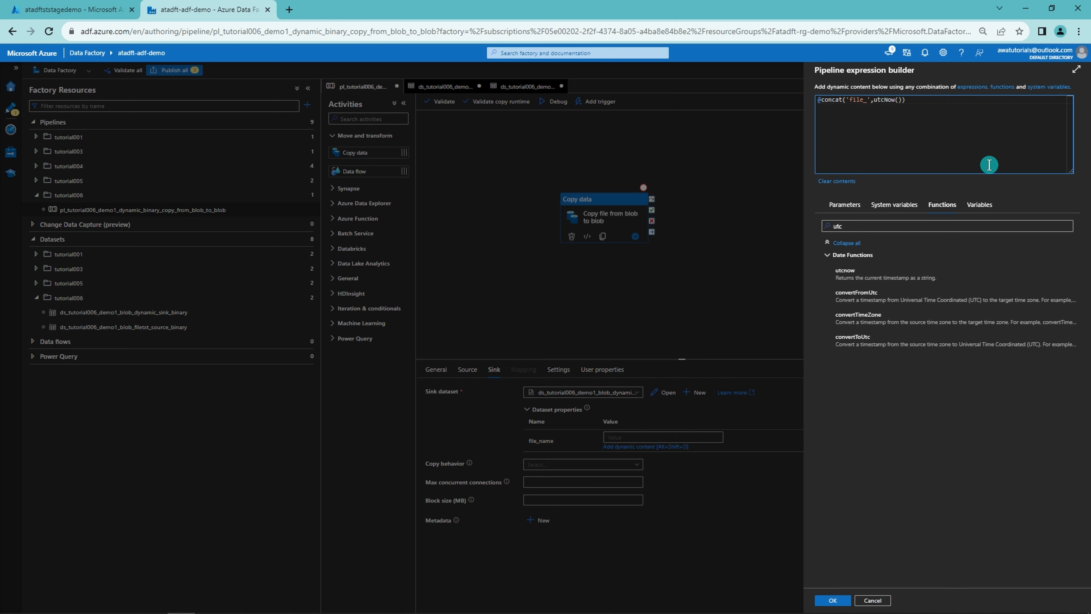
# Give utcNow the quoted timestamp format 'yyyyMMddTHHmmssZ' as its argument.
pyautogui.write('yyy')
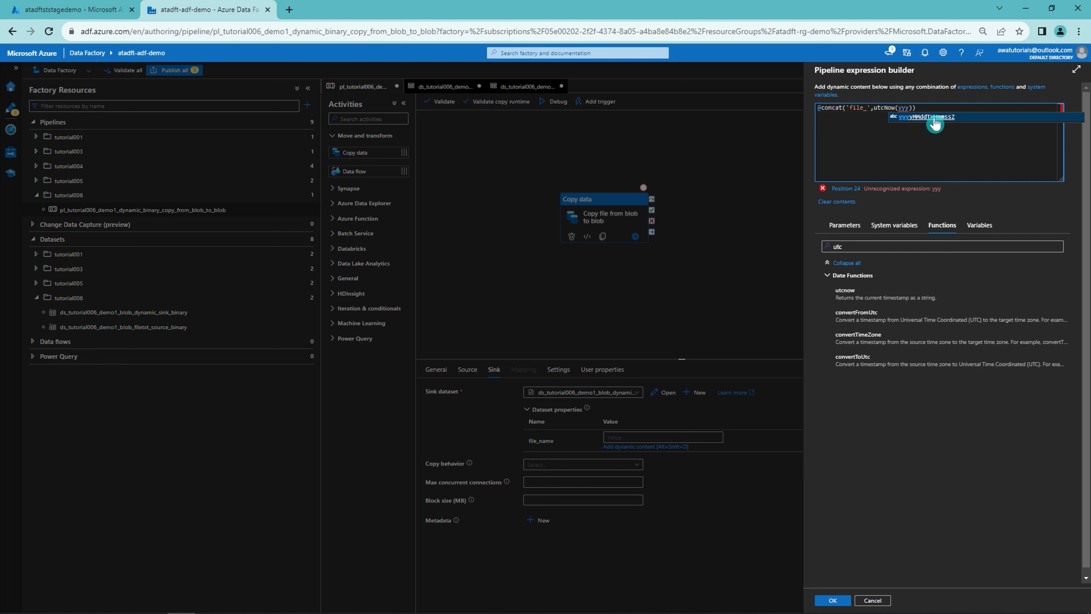
pyautogui.write('yMMddT')
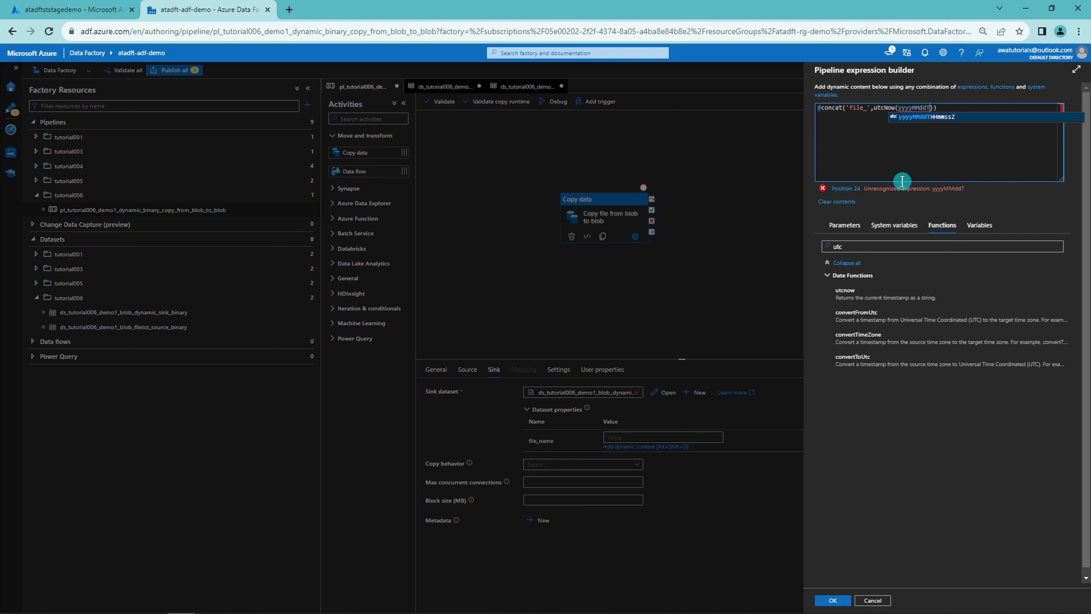
pyautogui.write('HHmmssZ')
pyautogui.click(950, 150)
pyautogui.click(899, 109)
pyautogui.write("'")
pyautogui.click(957, 107)
pyautogui.write("'")
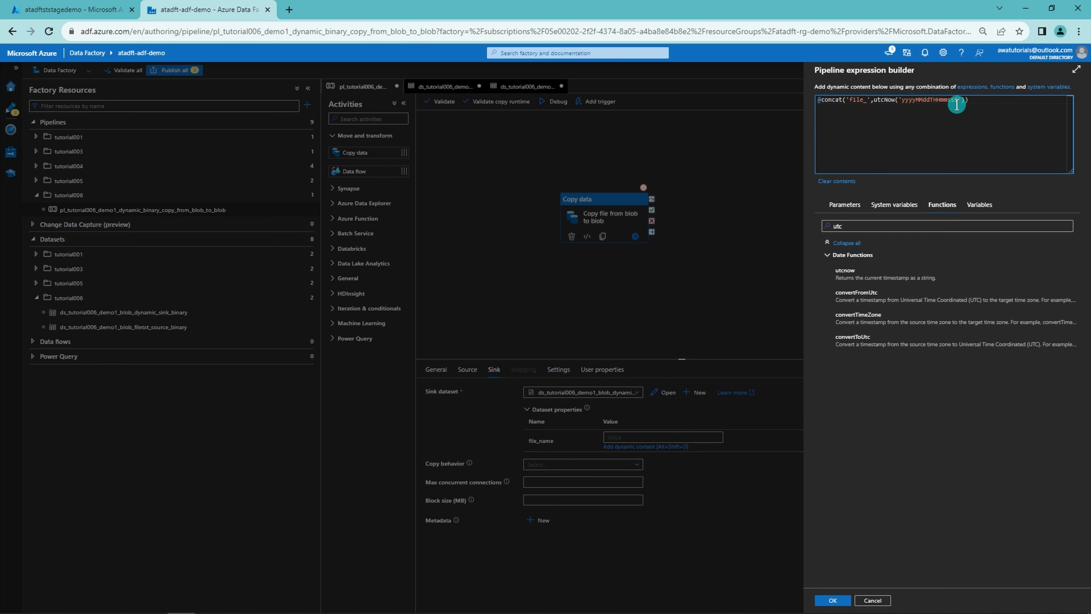
pyautogui.click(964, 100)
pyautogui.write(',')
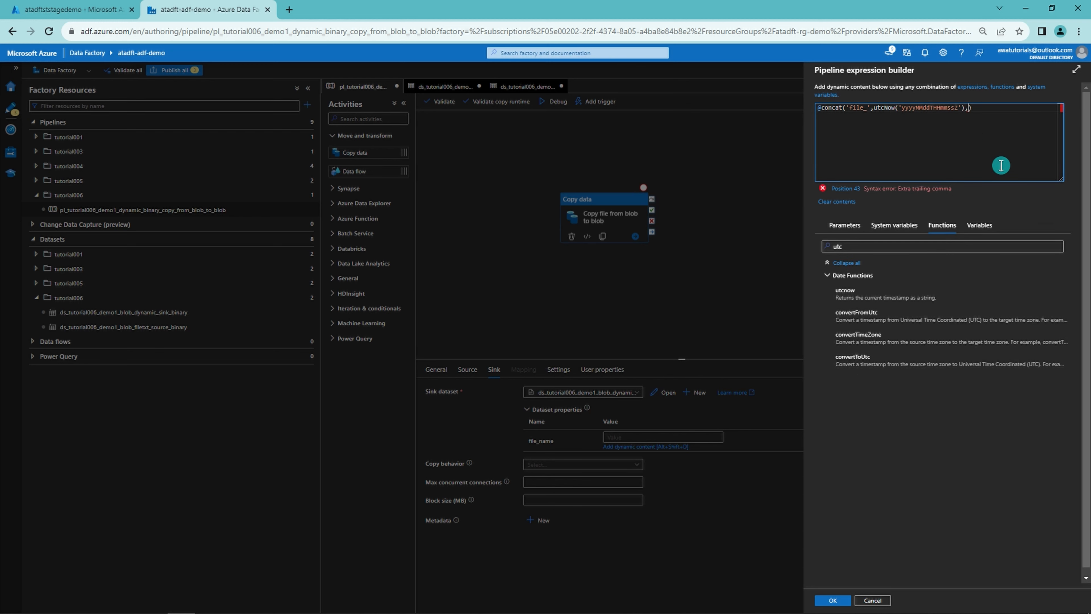
pyautogui.write("'_'")
pyautogui.press('BackSpace')
pyautogui.write('.txt')
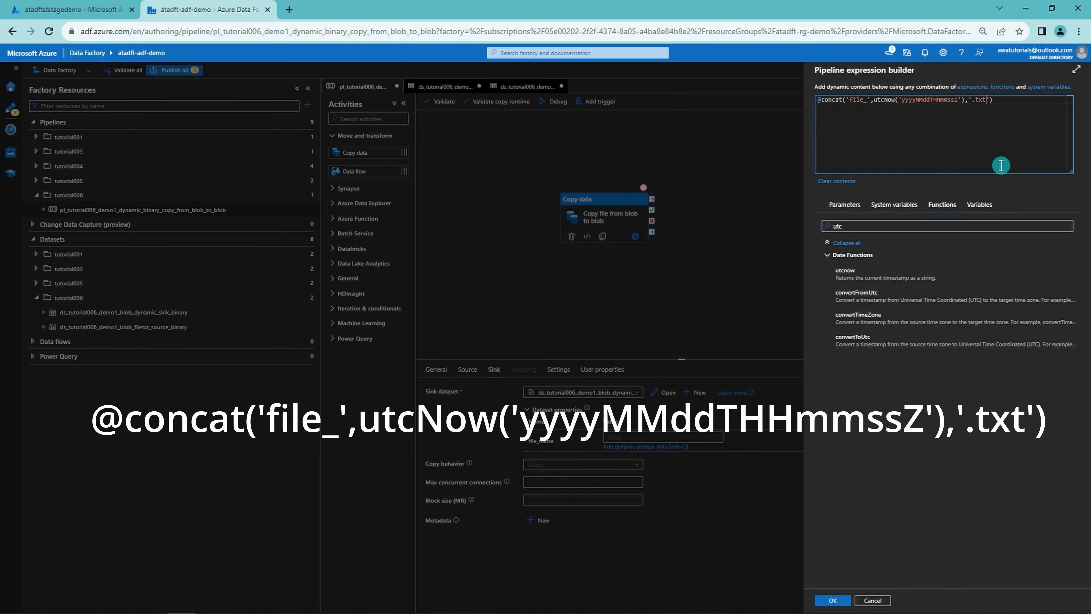
pyautogui.moveTo(1020, 106); pyautogui.dragTo(796, 112)
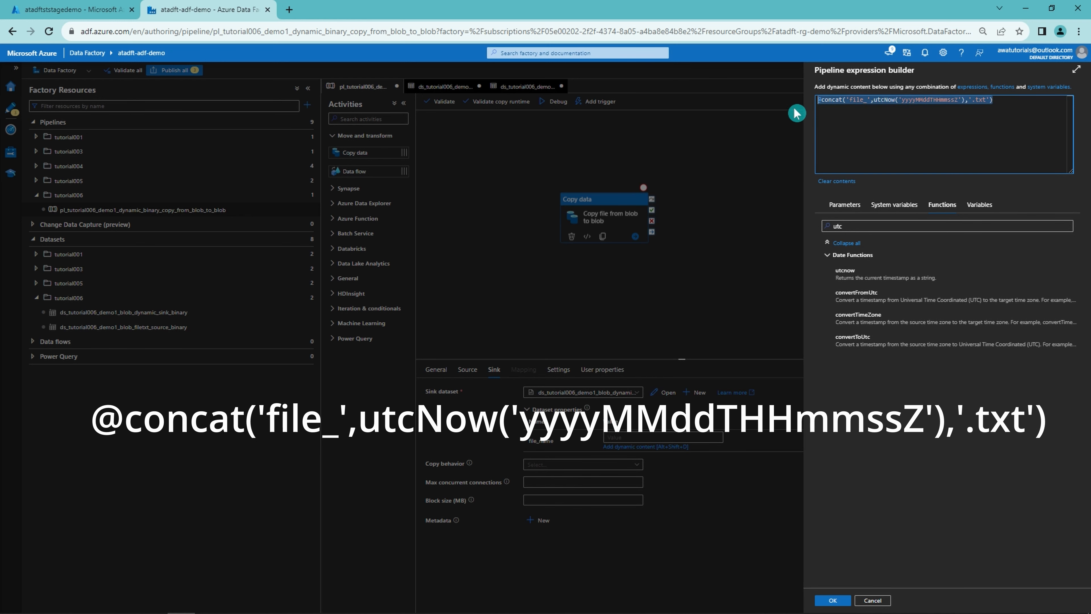
pyautogui.click(951, 137)
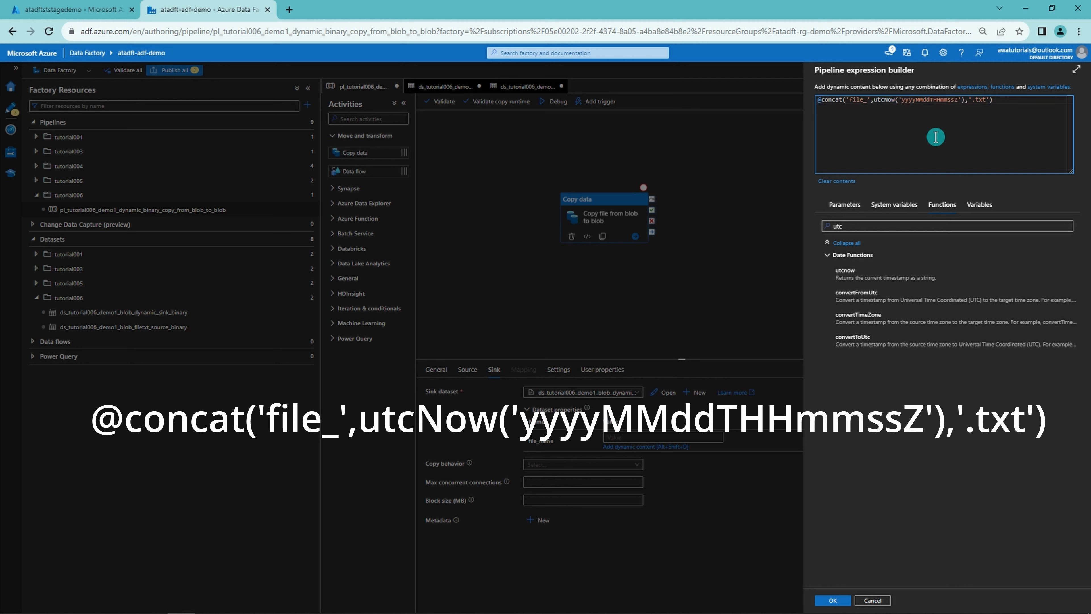
pyautogui.moveTo(965, 100); pyautogui.dragTo(874, 100)
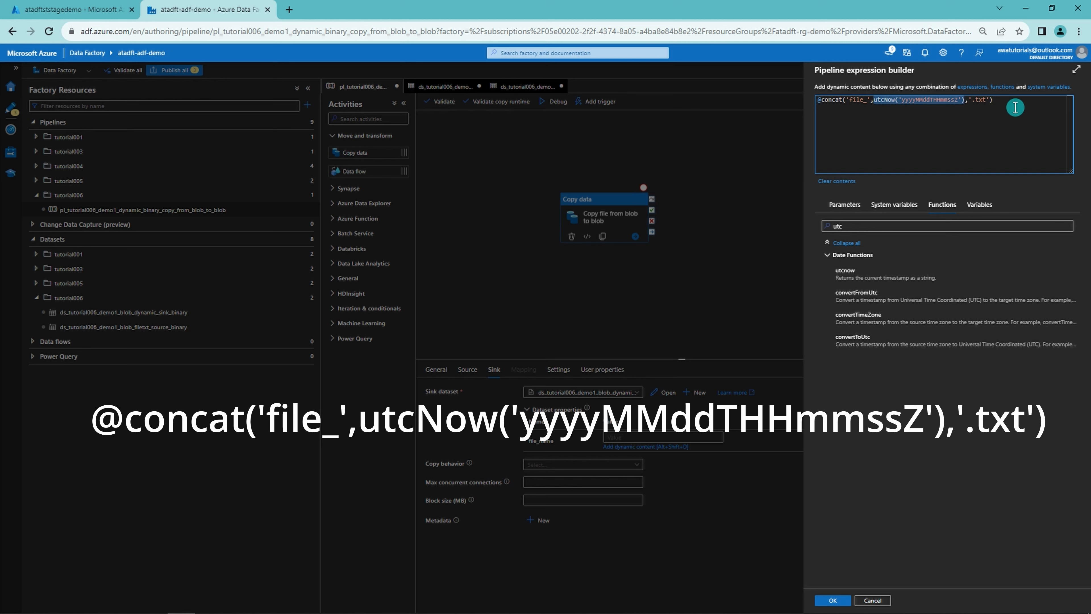
pyautogui.click(1009, 103)
pyautogui.moveTo(1011, 103); pyautogui.dragTo(816, 100)
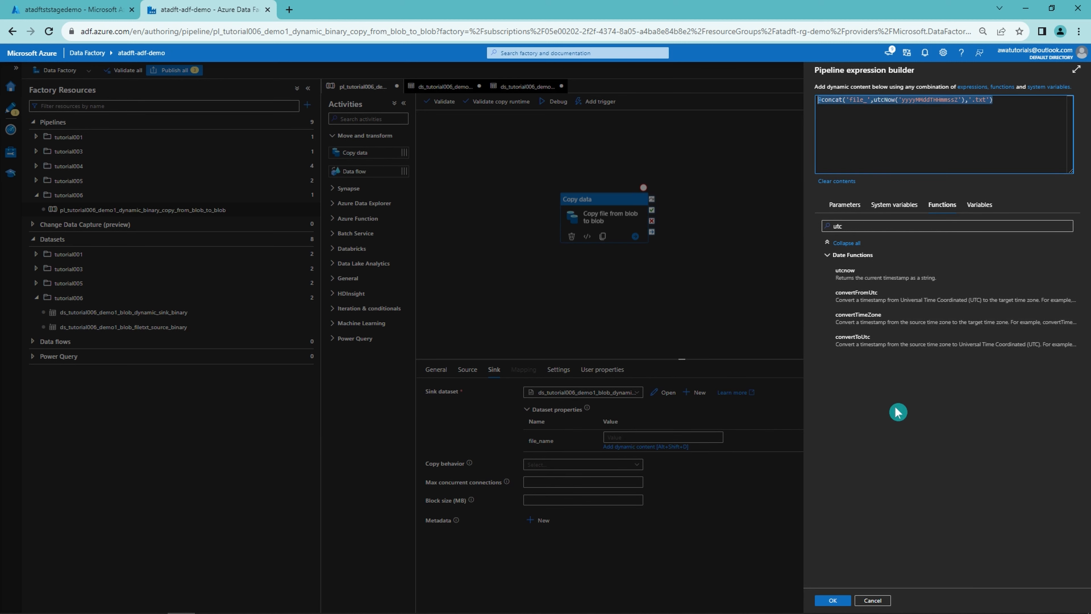
pyautogui.click(831, 600)
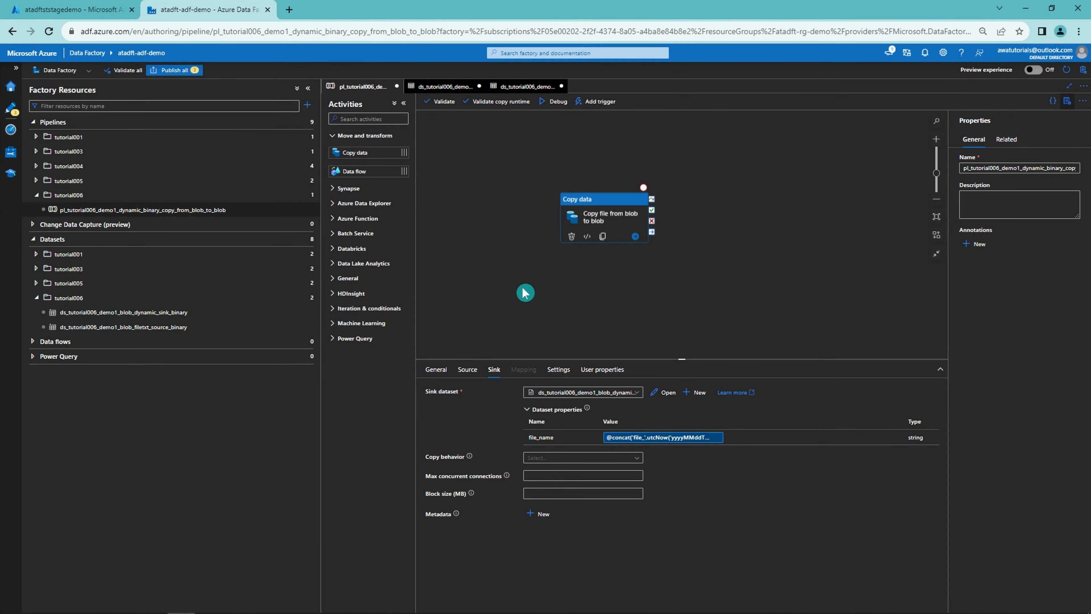
# Run the pipeline in debug mode and refresh its activity run status until the copy finishes.
pyautogui.click(522, 281)
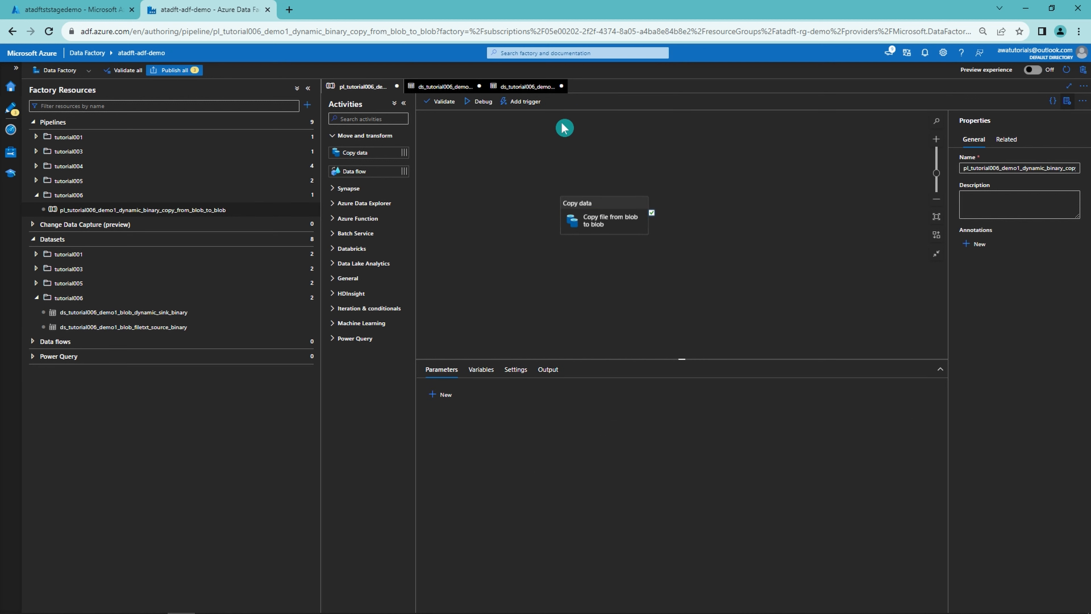
pyautogui.click(486, 103)
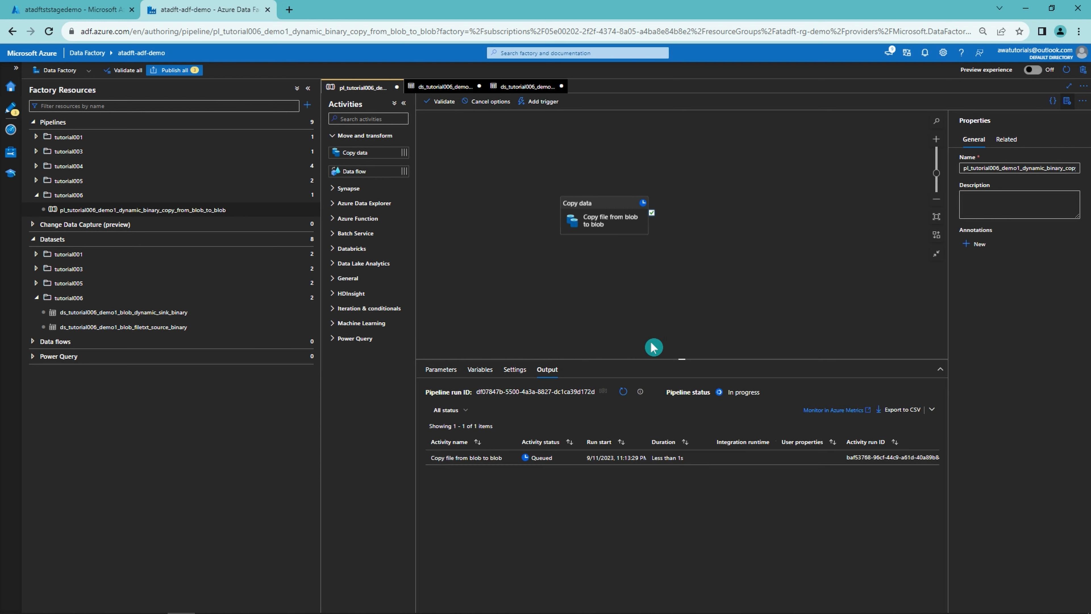
pyautogui.click(623, 393)
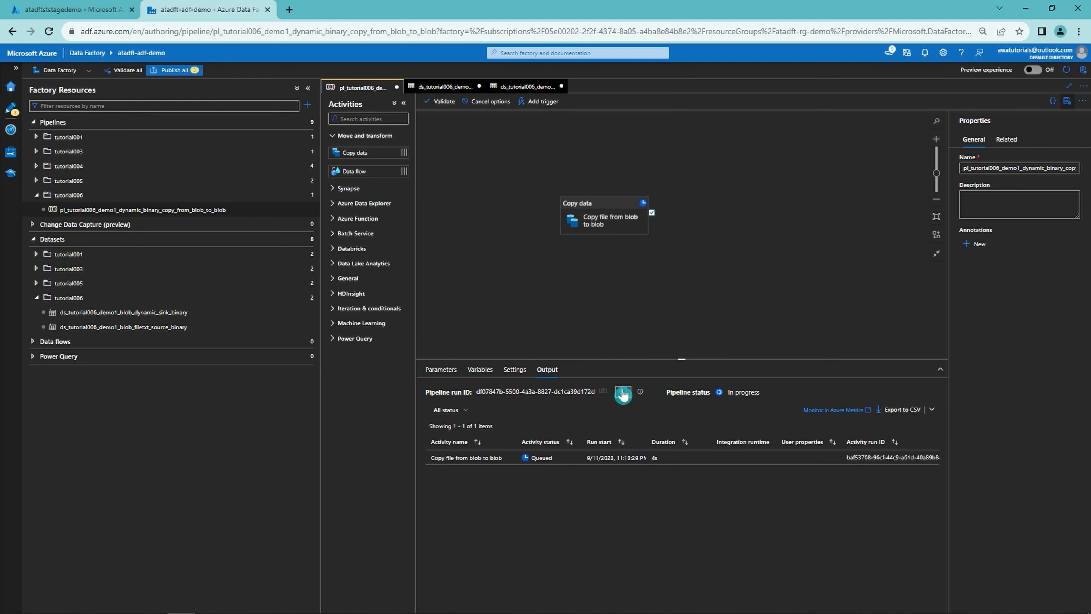
pyautogui.click(625, 393)
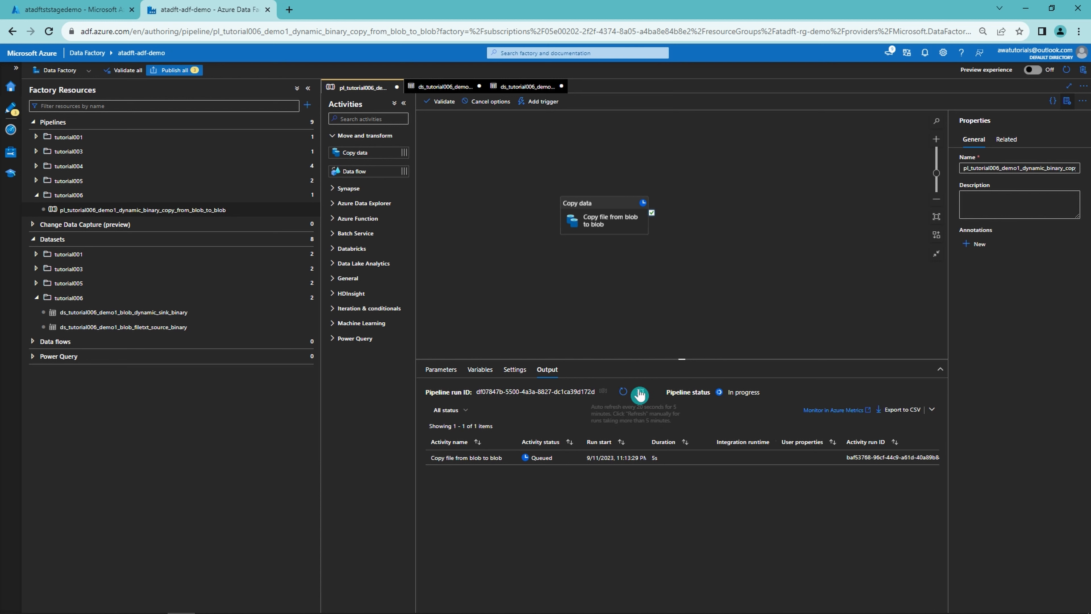
pyautogui.click(625, 392)
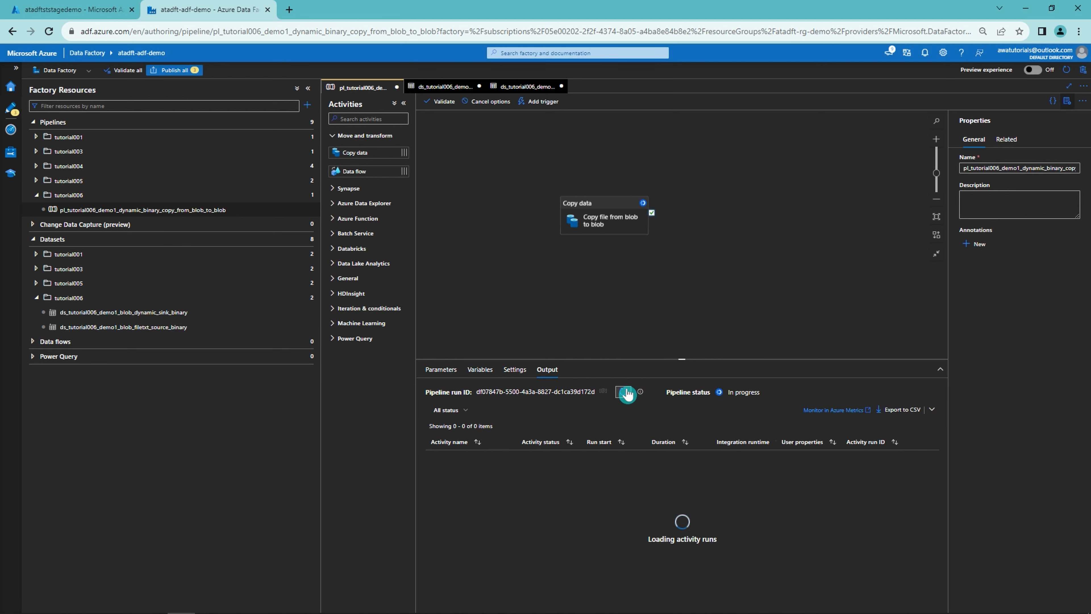
pyautogui.click(625, 393)
# Review the copy activity's run details and switch to the Azure portal to inspect the tutorial006-sink container's blobs.
pyautogui.click(510, 456)
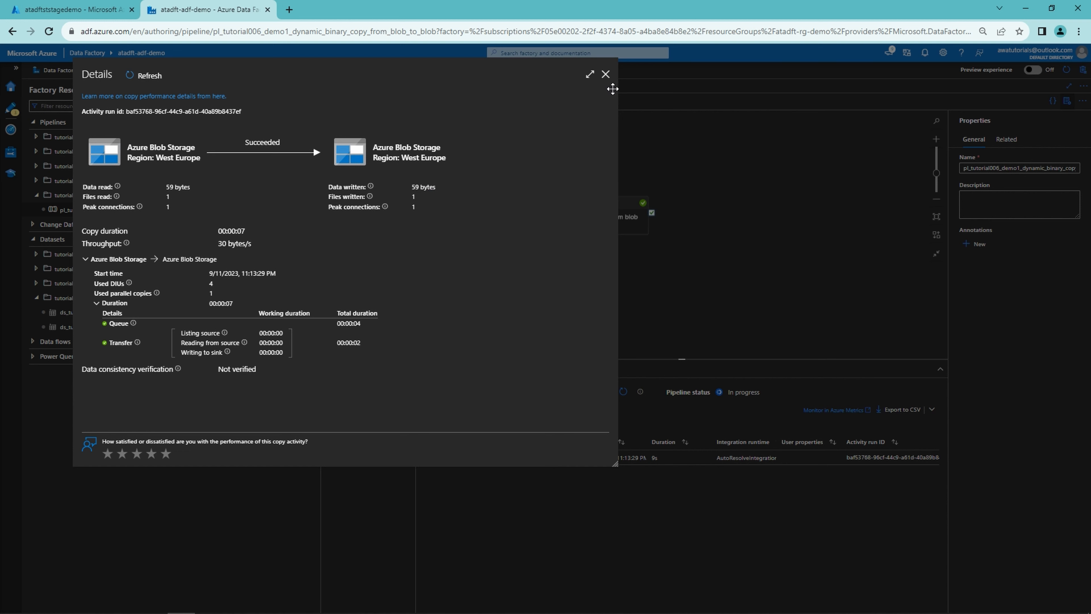
pyautogui.click(605, 75)
pyautogui.click(75, 10)
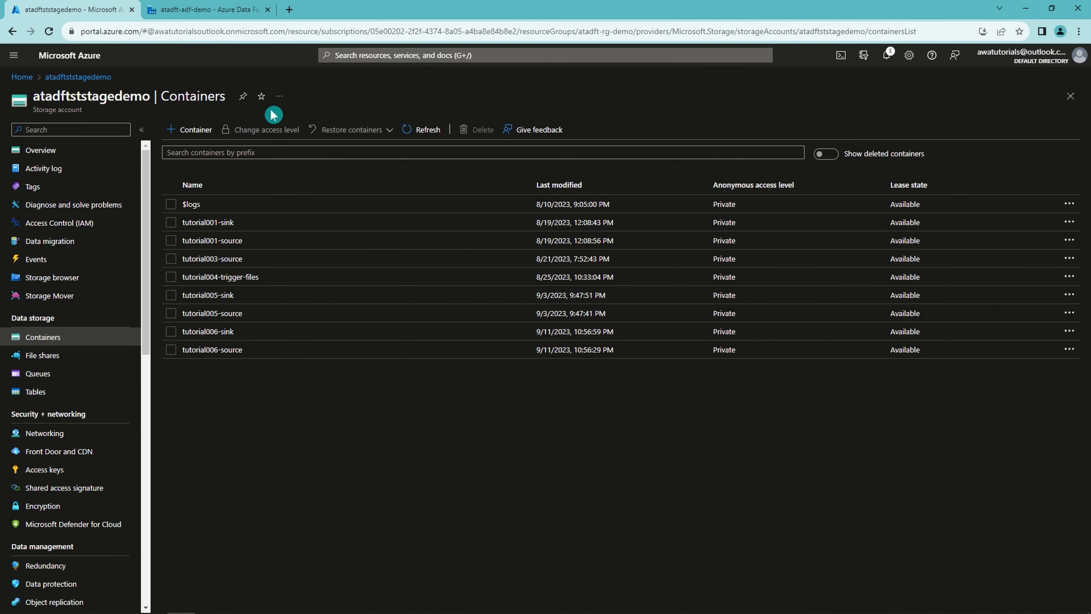
pyautogui.click(223, 332)
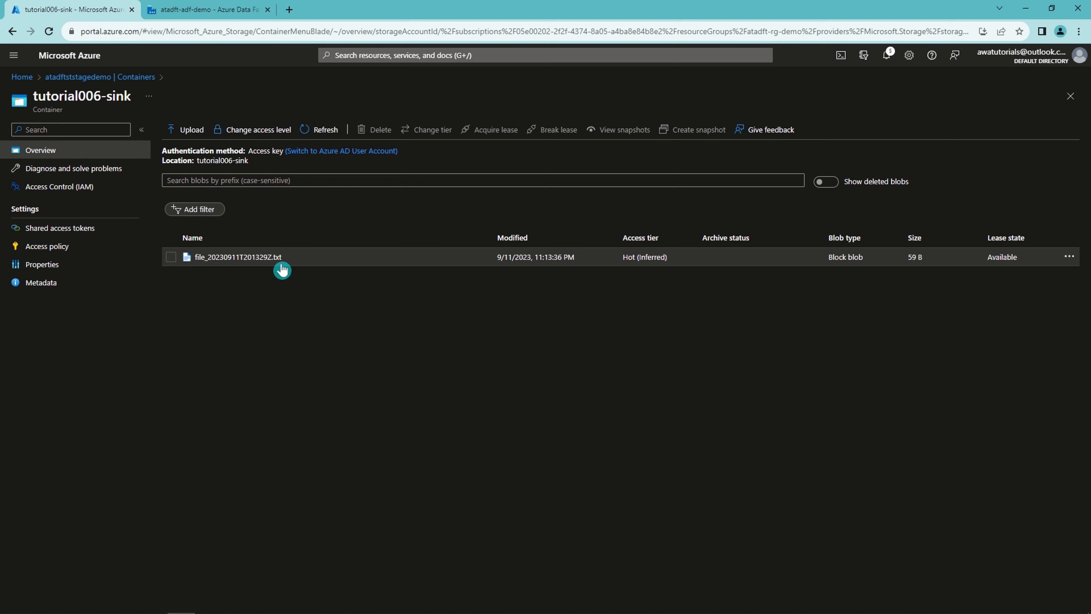
# Switch back to Data Factory for a second debug run of the pipeline and refresh the tutorial006-sink blob list in the Azure portal.
pyautogui.click(206, 9)
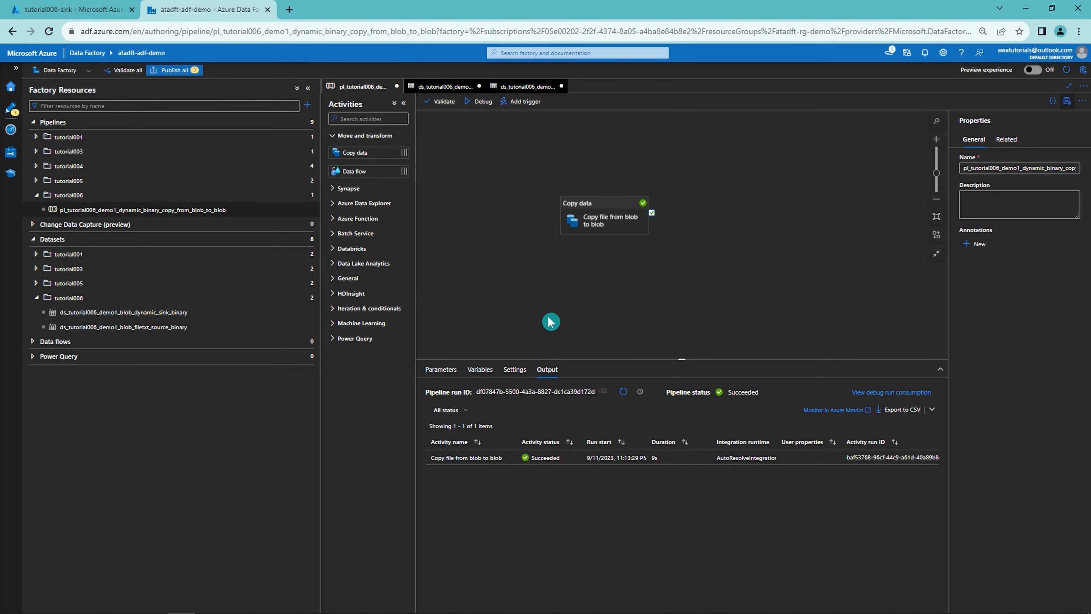
pyautogui.click(479, 101)
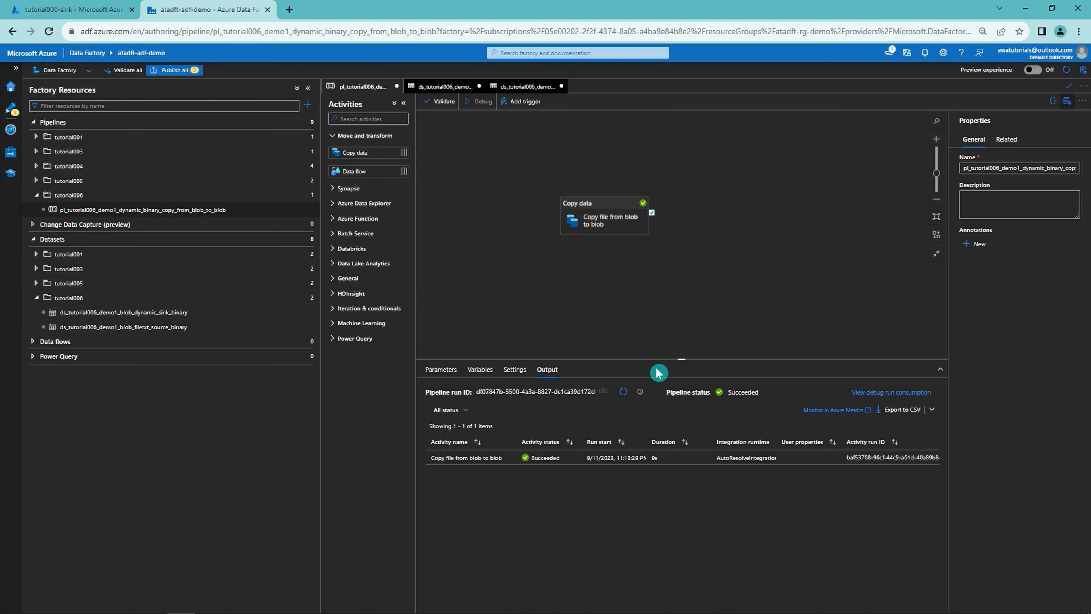
pyautogui.click(622, 391)
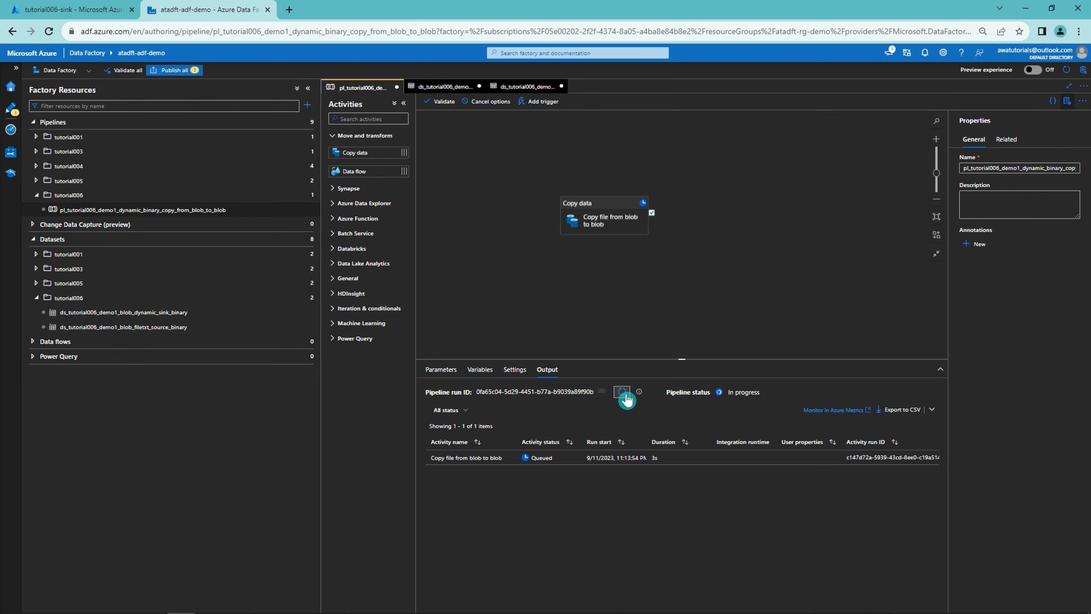
pyautogui.click(623, 392)
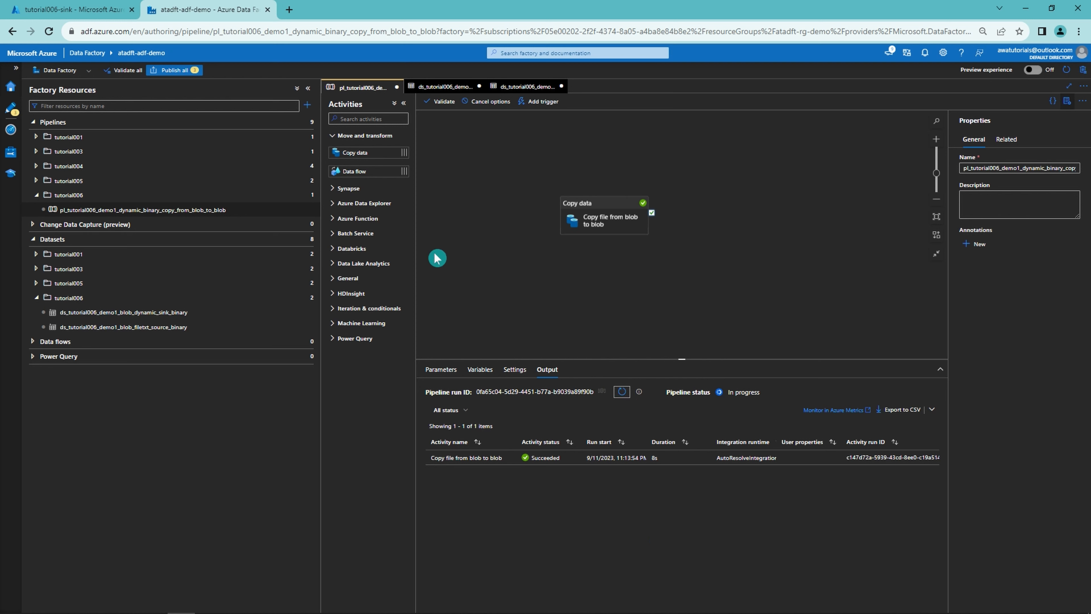
pyautogui.click(73, 10)
pyautogui.click(311, 130)
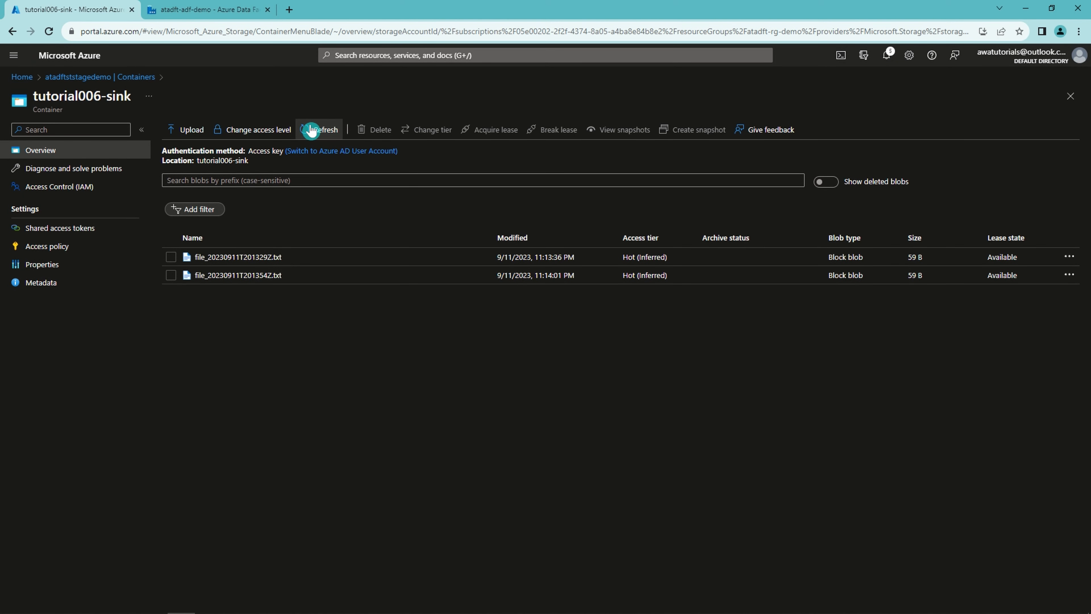